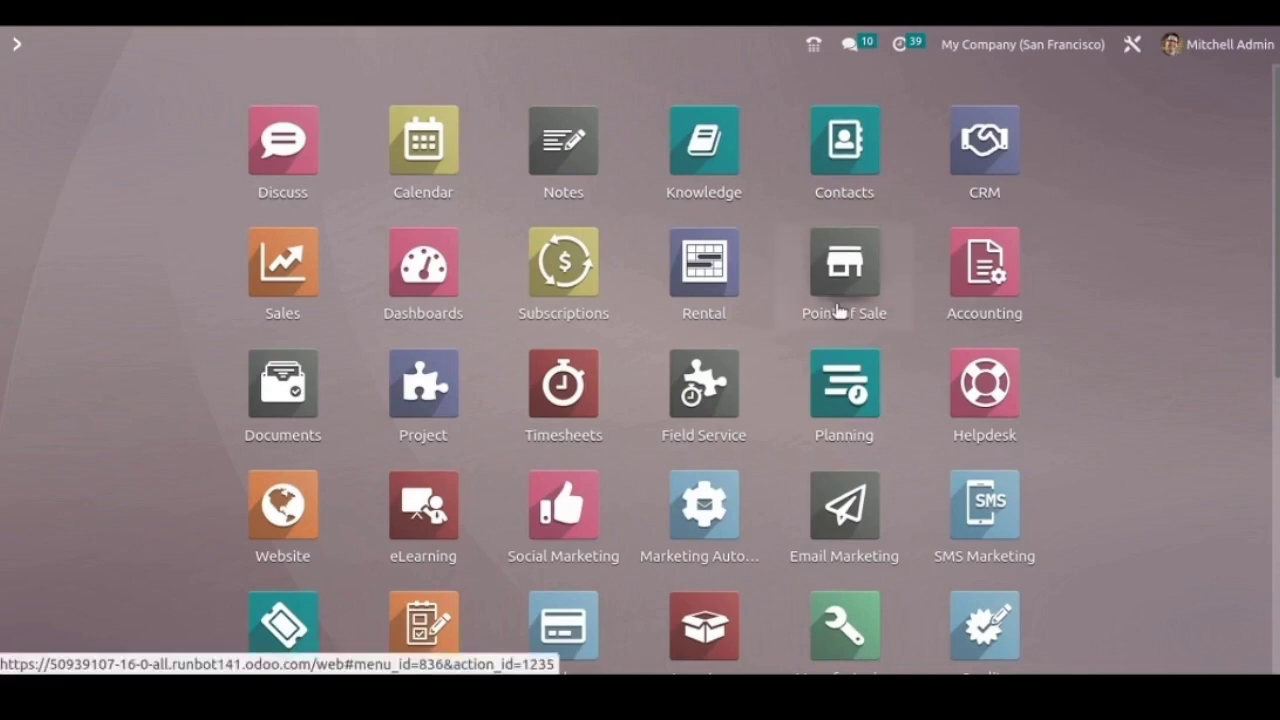
# Create a new Loyalty Cards program named 'Loyalty program' under Point of Sale's Discount & Loyalty
pyautogui.click(835, 304)
pyautogui.click(337, 46)
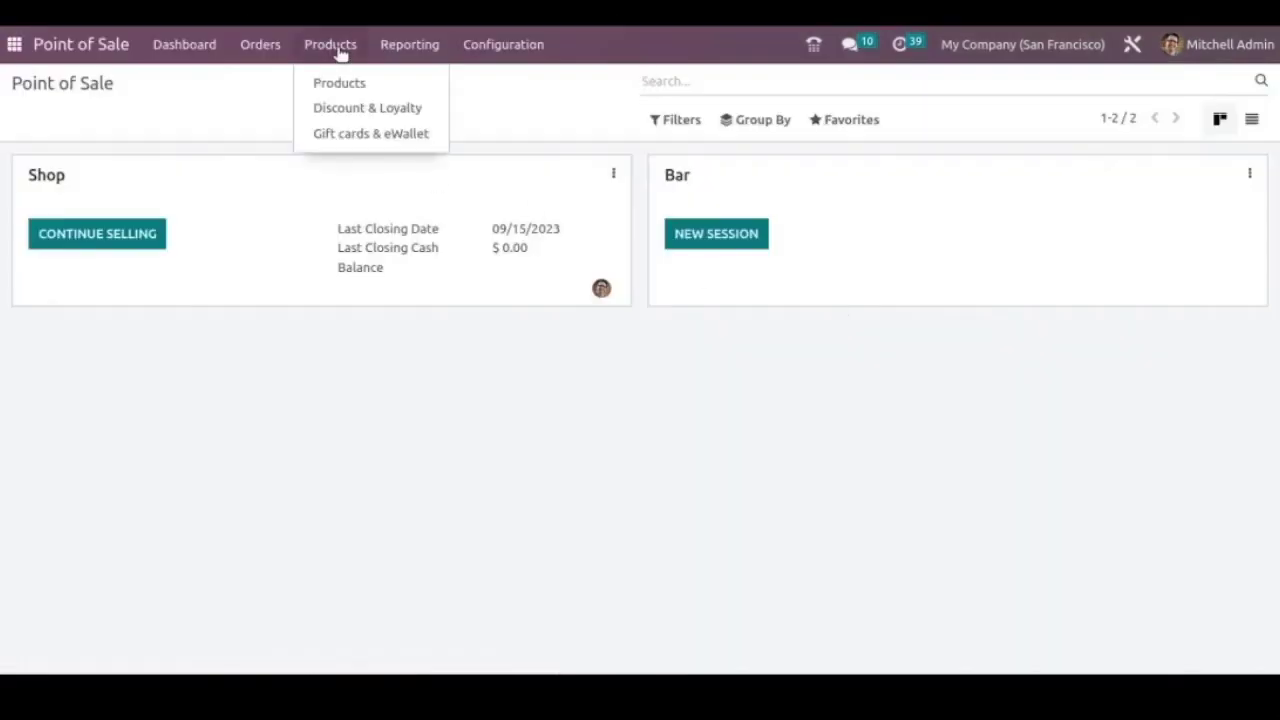
pyautogui.click(411, 112)
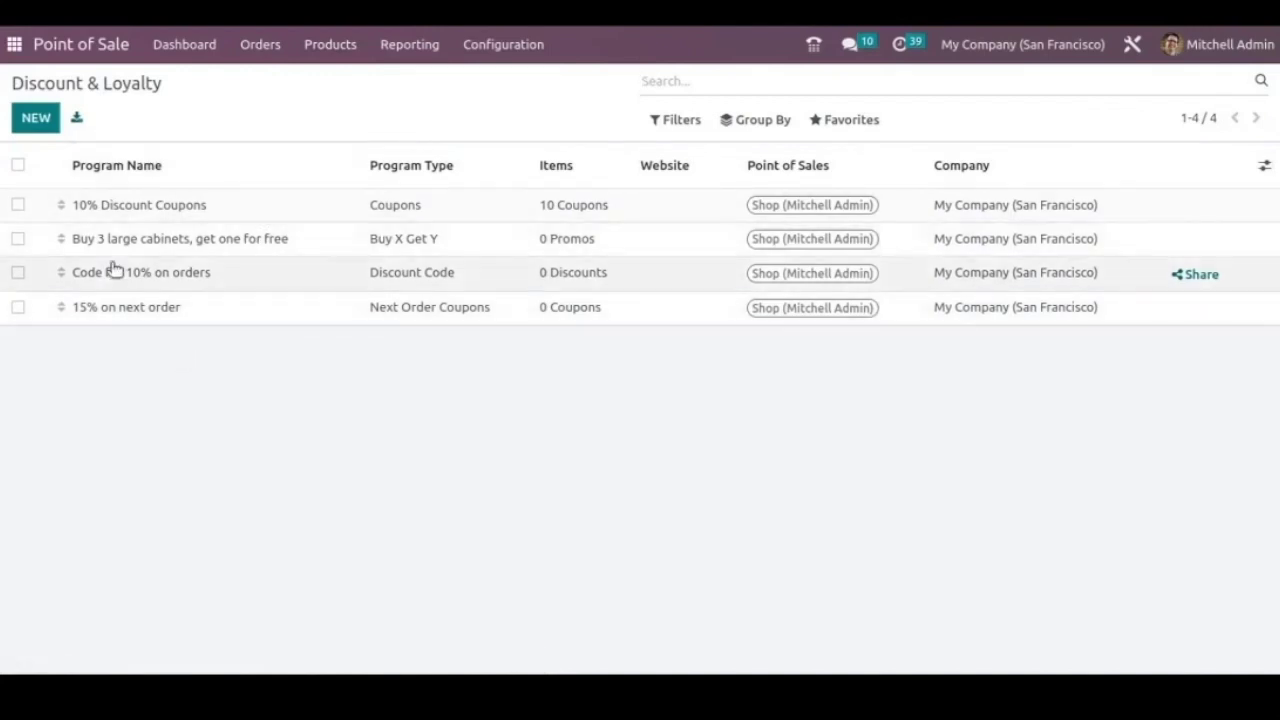
pyautogui.click(42, 131)
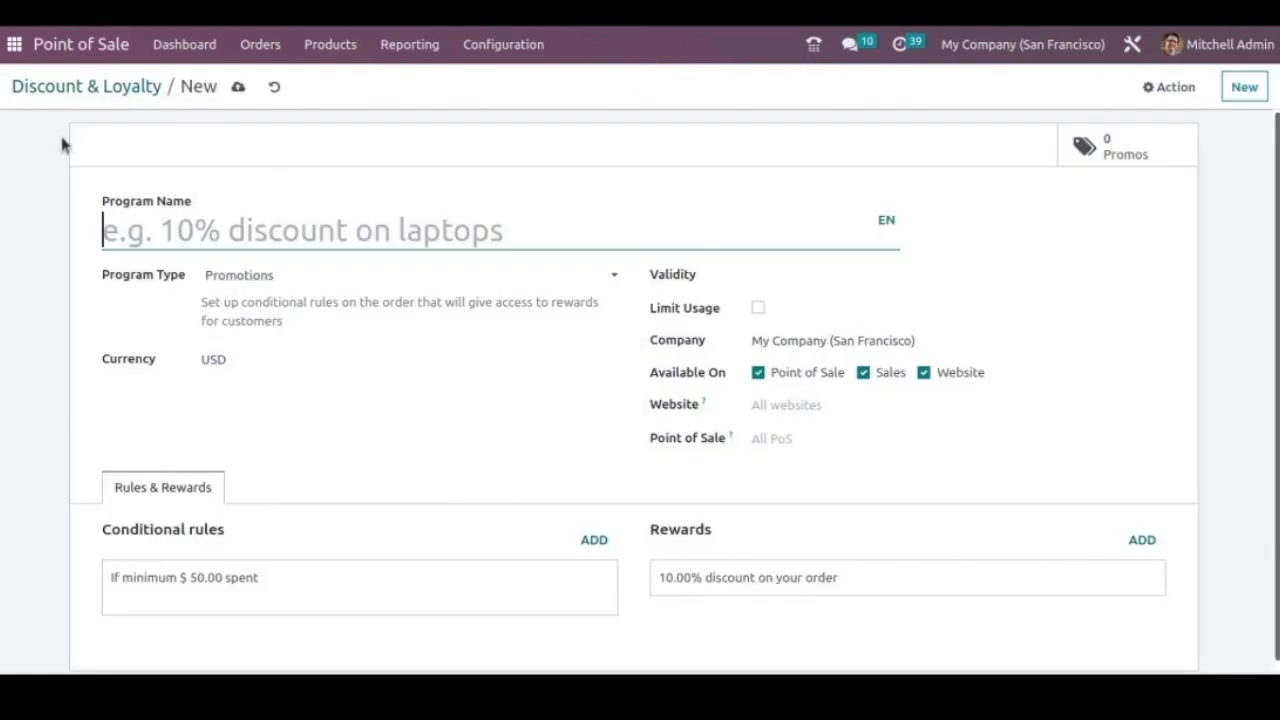
pyautogui.write('Loy')
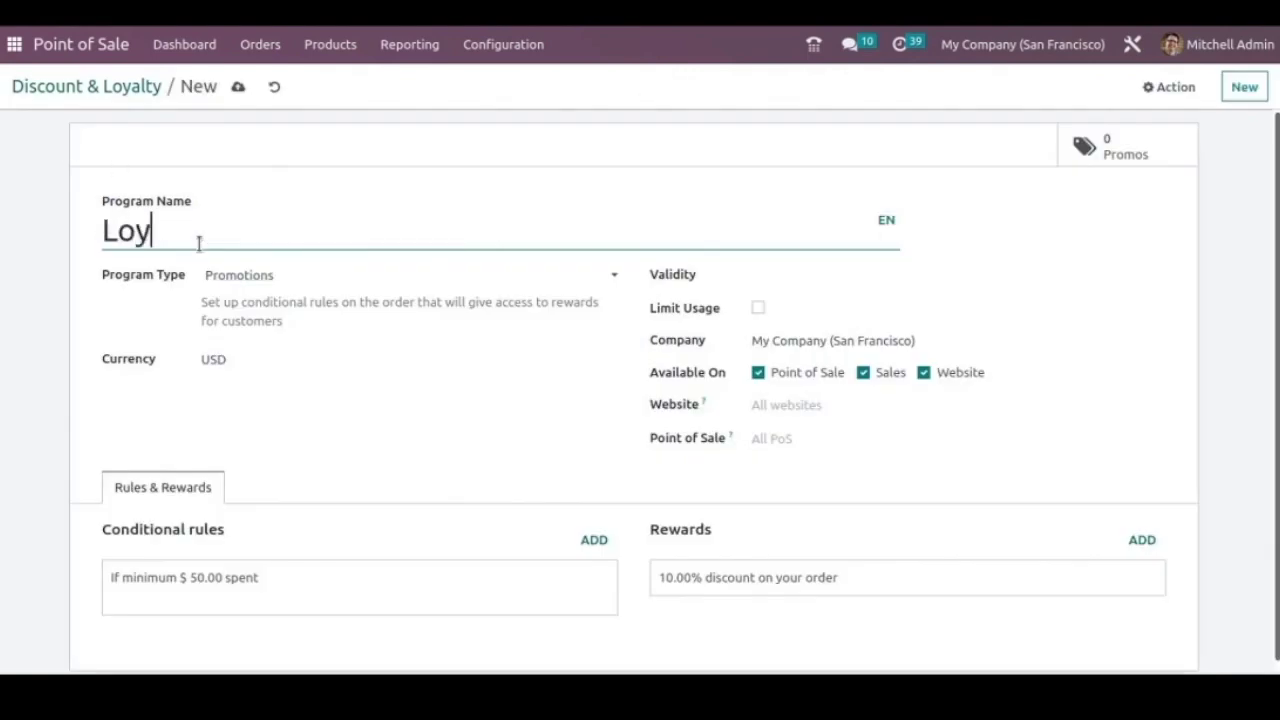
pyautogui.write('alty program')
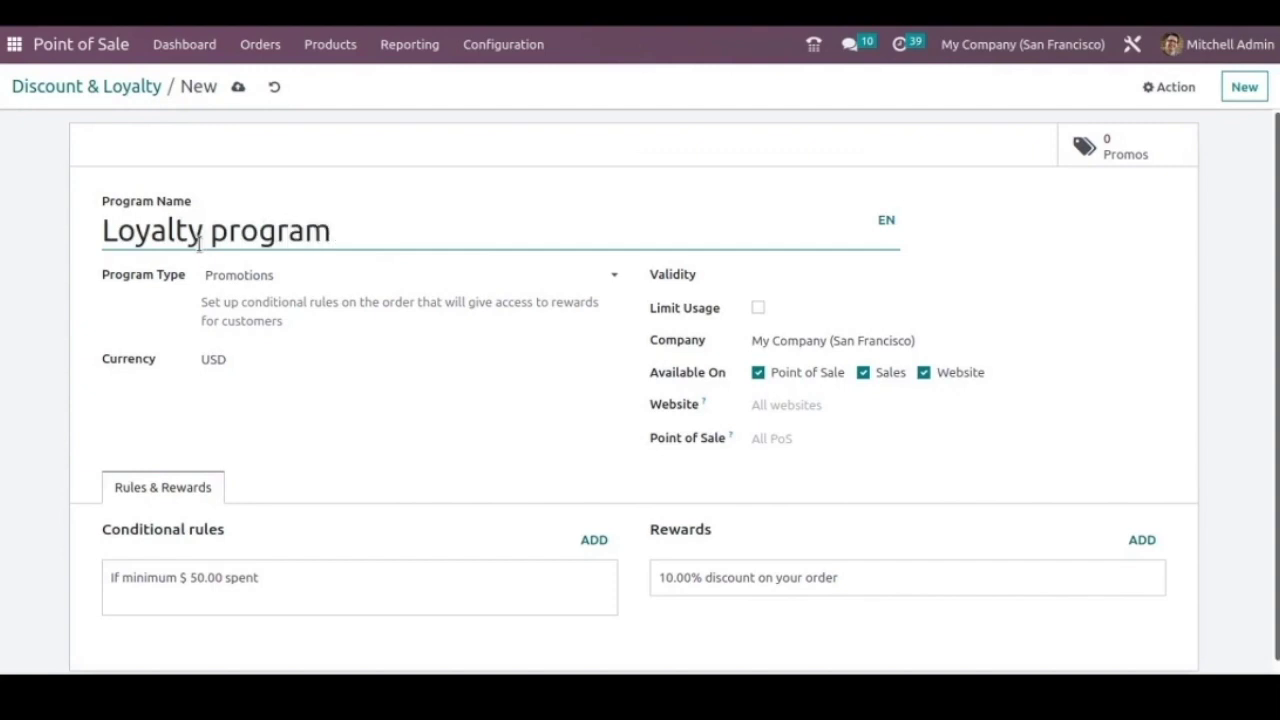
pyautogui.click(280, 283)
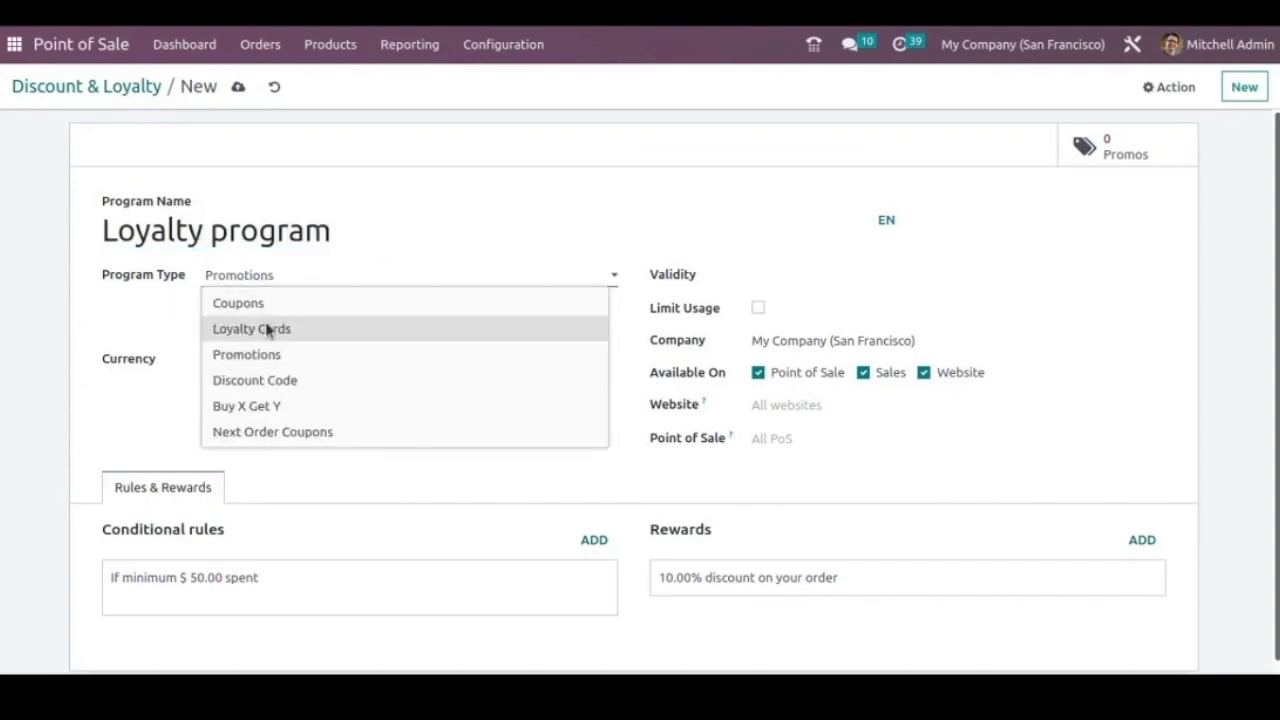
pyautogui.click(267, 329)
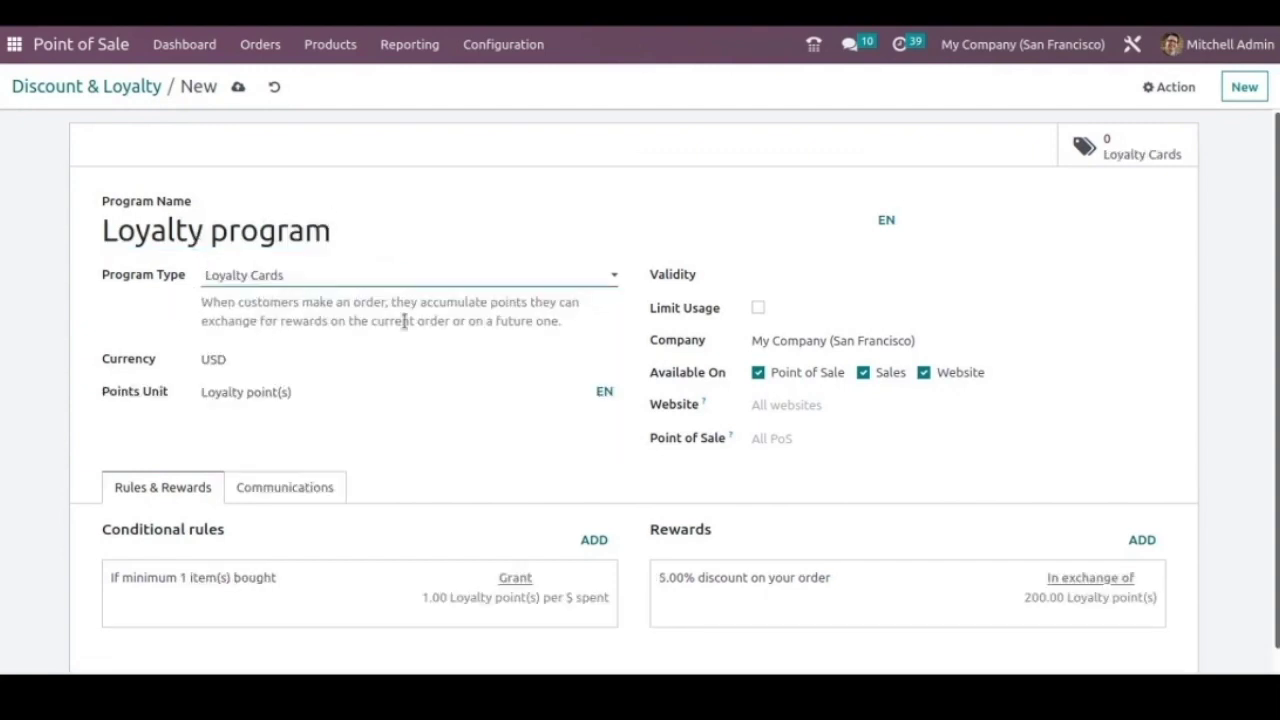
# Leave the validity date unset and the program without a usage limit
pyautogui.click(786, 282)
pyautogui.press('Escape')
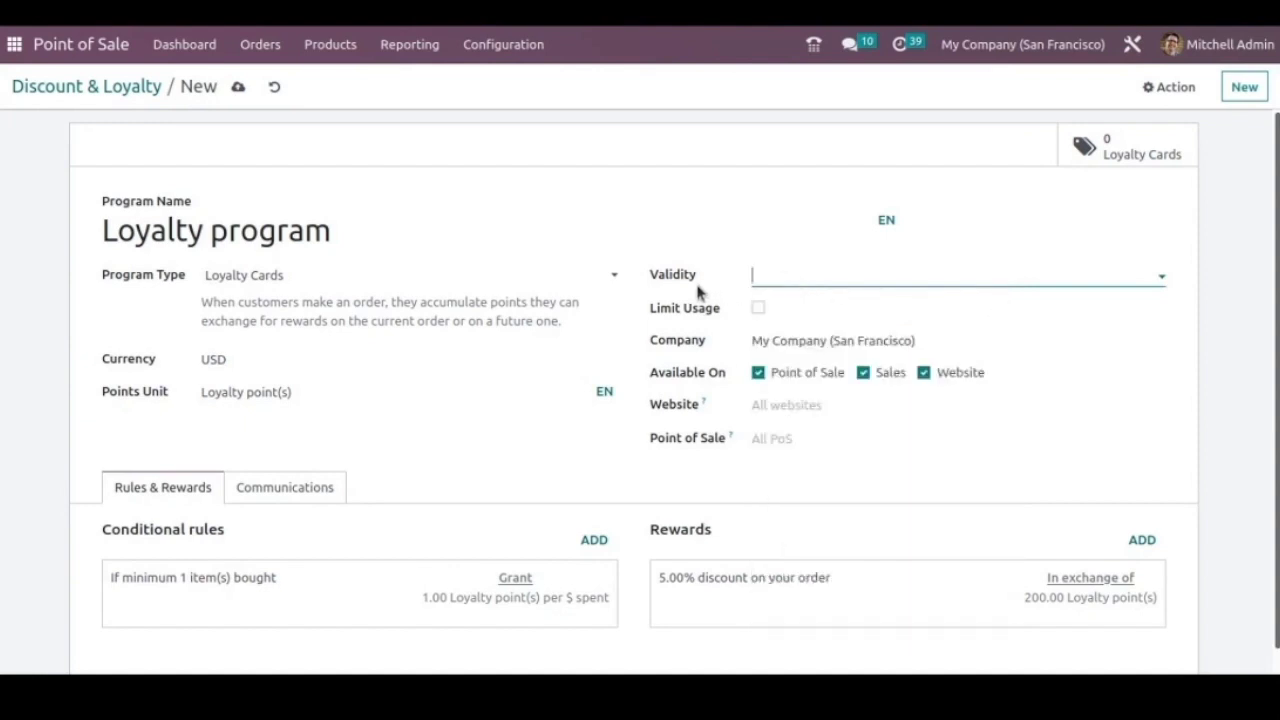
pyautogui.click(758, 309)
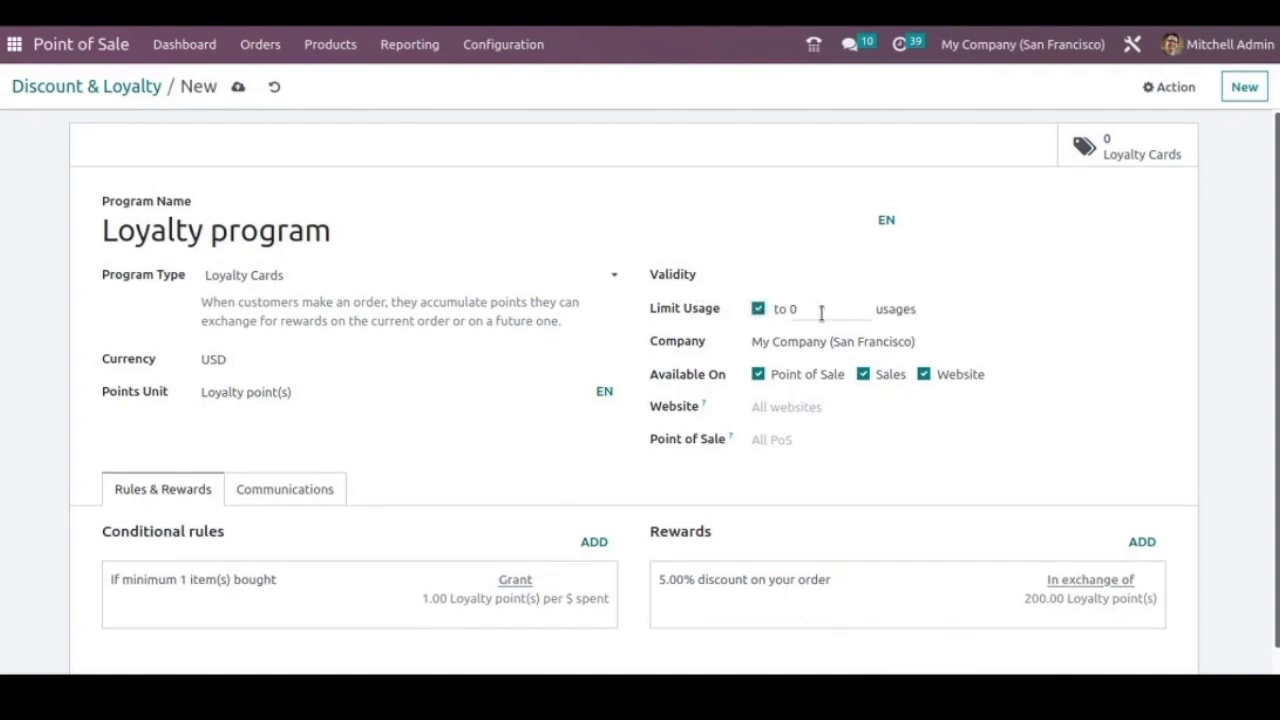
pyautogui.click(756, 312)
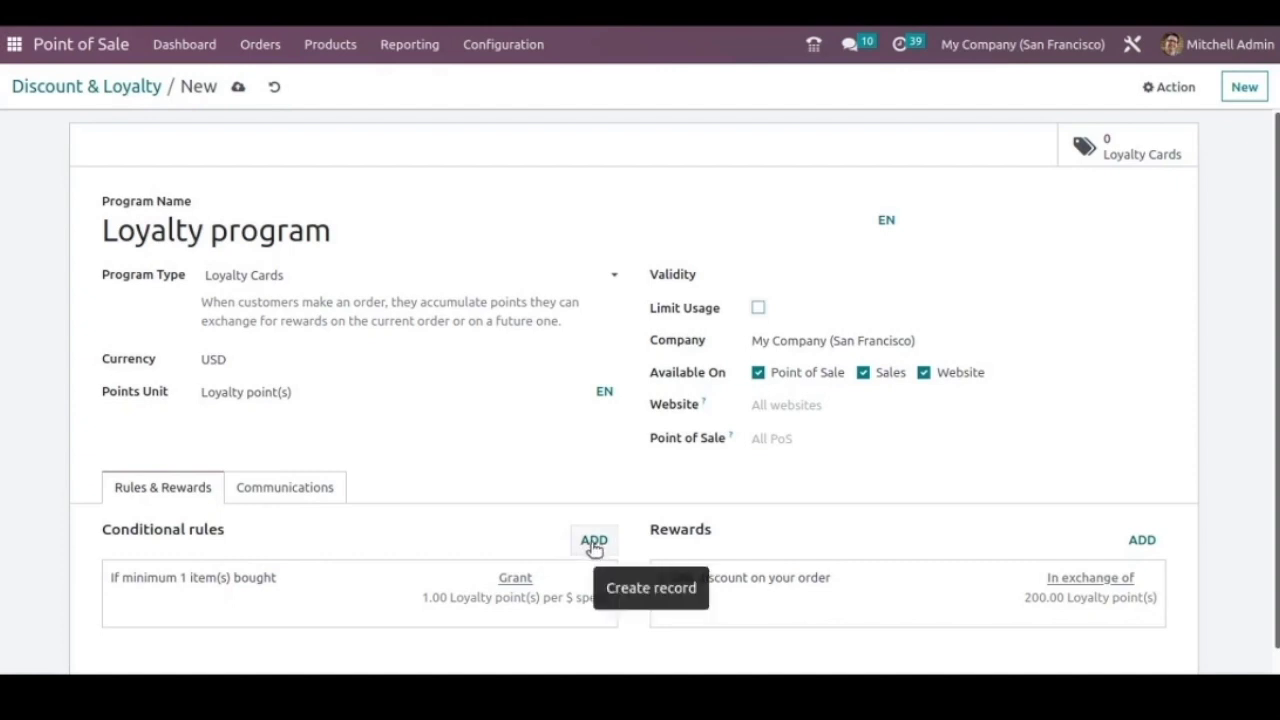
pyautogui.click(357, 588)
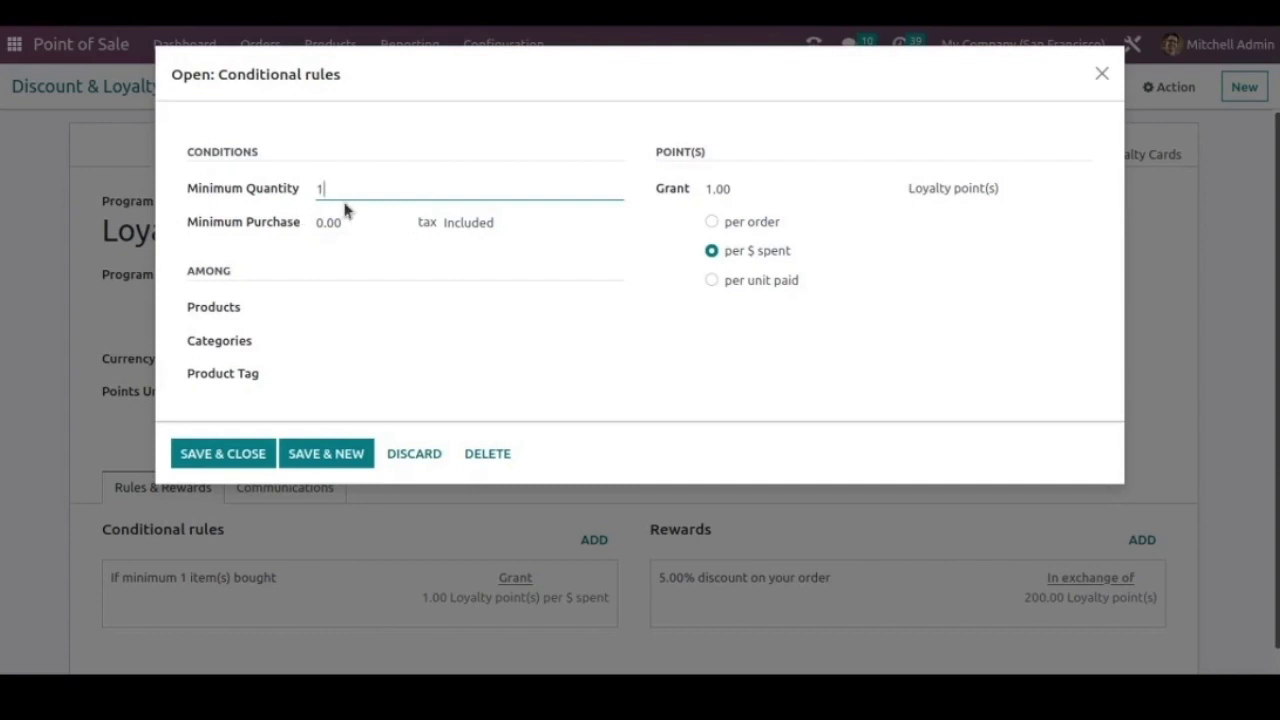
# Change the conditional rule's Grant from 1.00 to 10 points per $ spent and save the rule
pyautogui.click(526, 230)
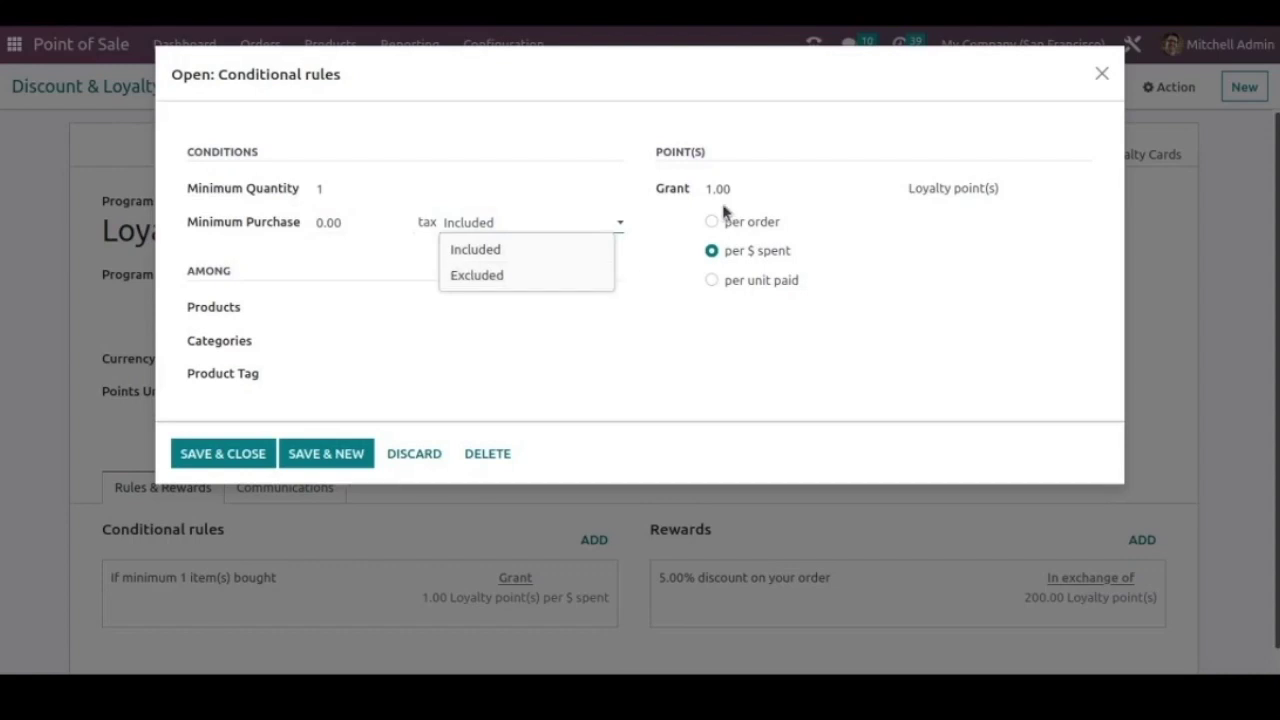
pyautogui.click(757, 188)
pyautogui.moveTo(757, 188); pyautogui.dragTo(677, 190)
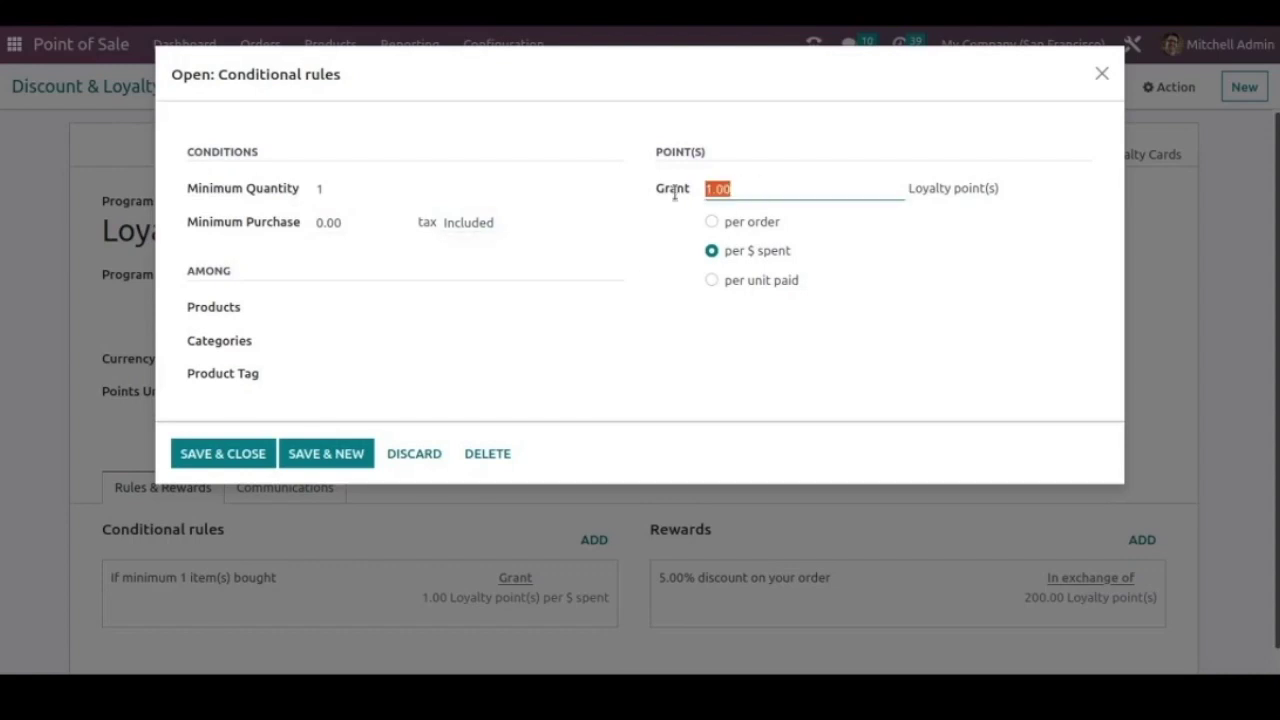
pyautogui.write('10')
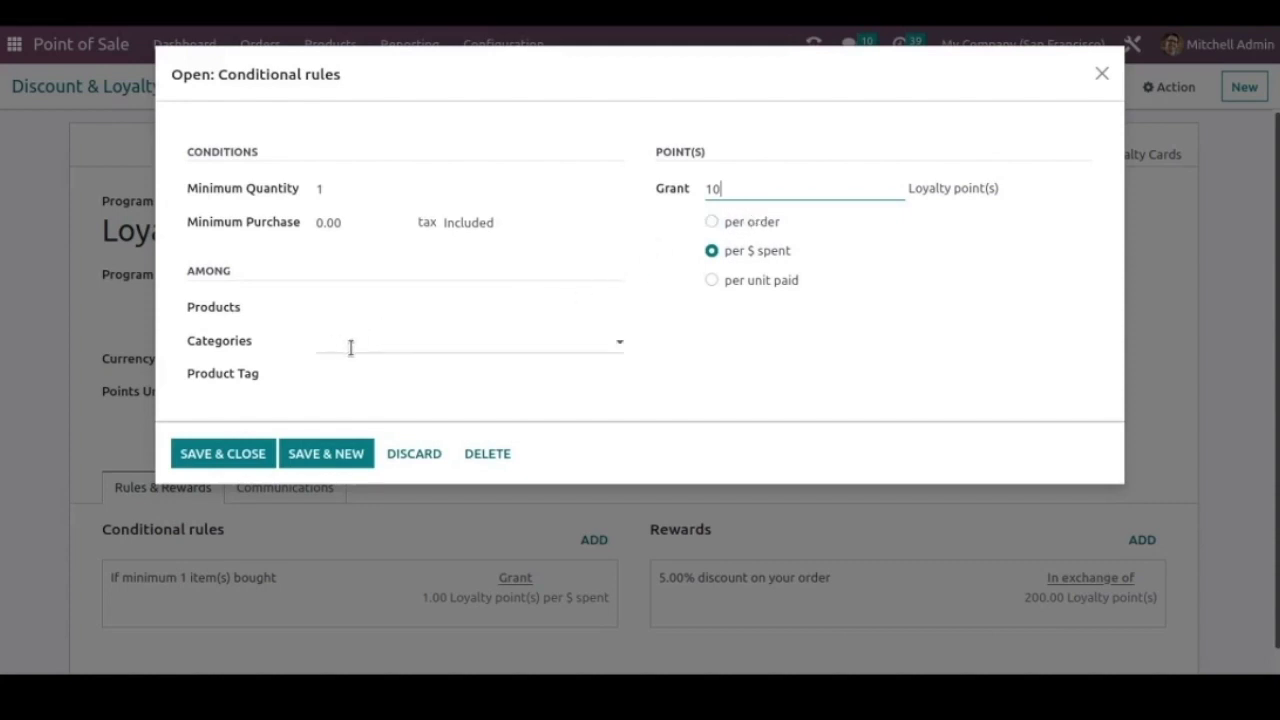
pyautogui.click(204, 455)
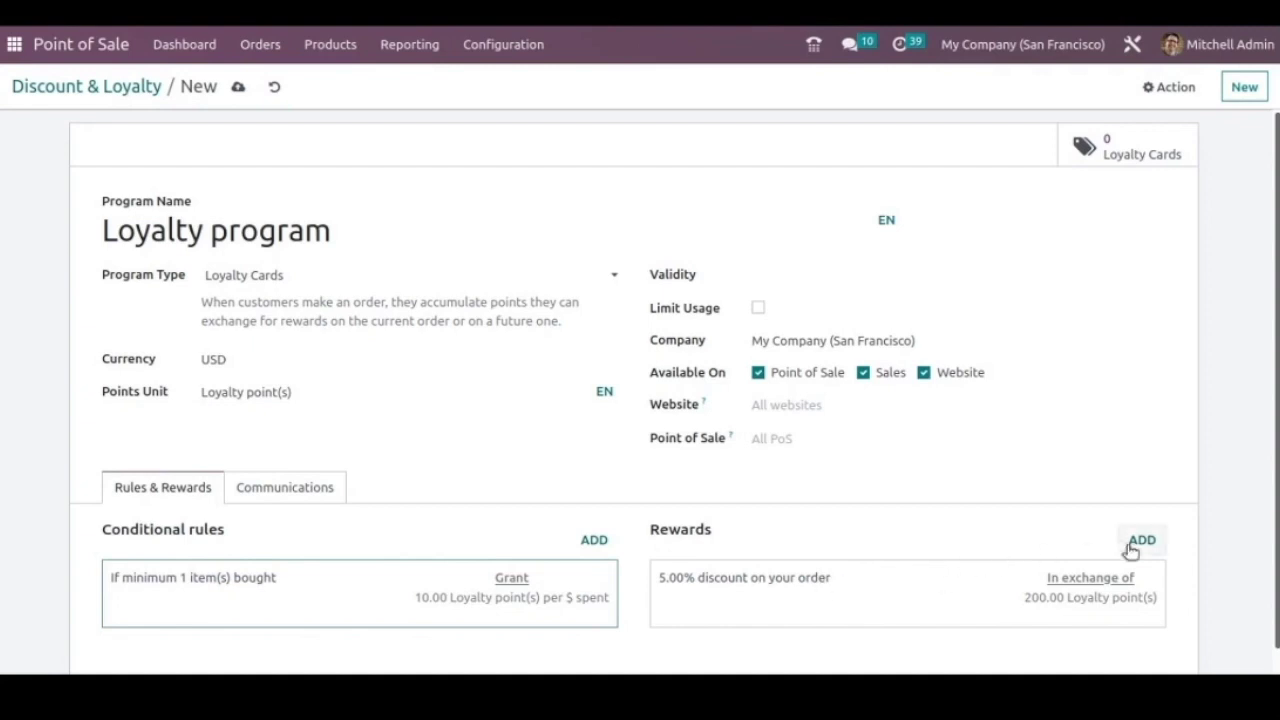
pyautogui.click(874, 592)
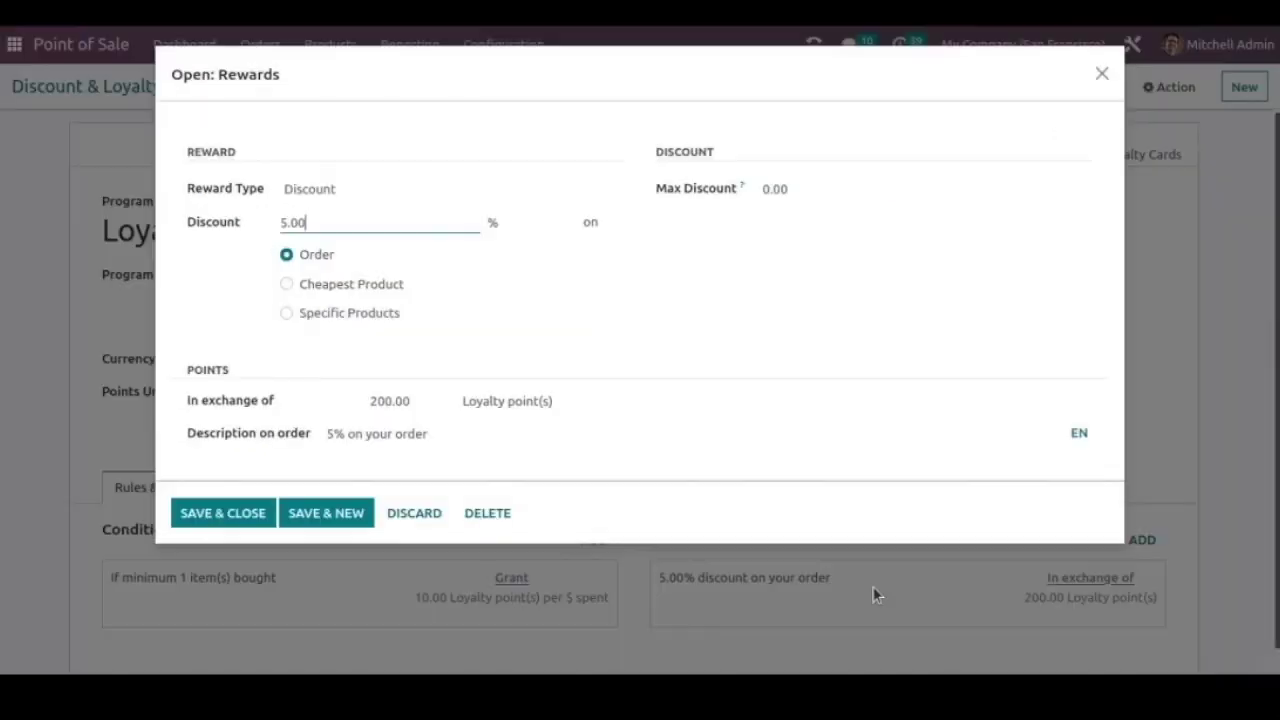
# Keep Discount as the reward type and set its cost to 100 loyalty points
pyautogui.click(371, 195)
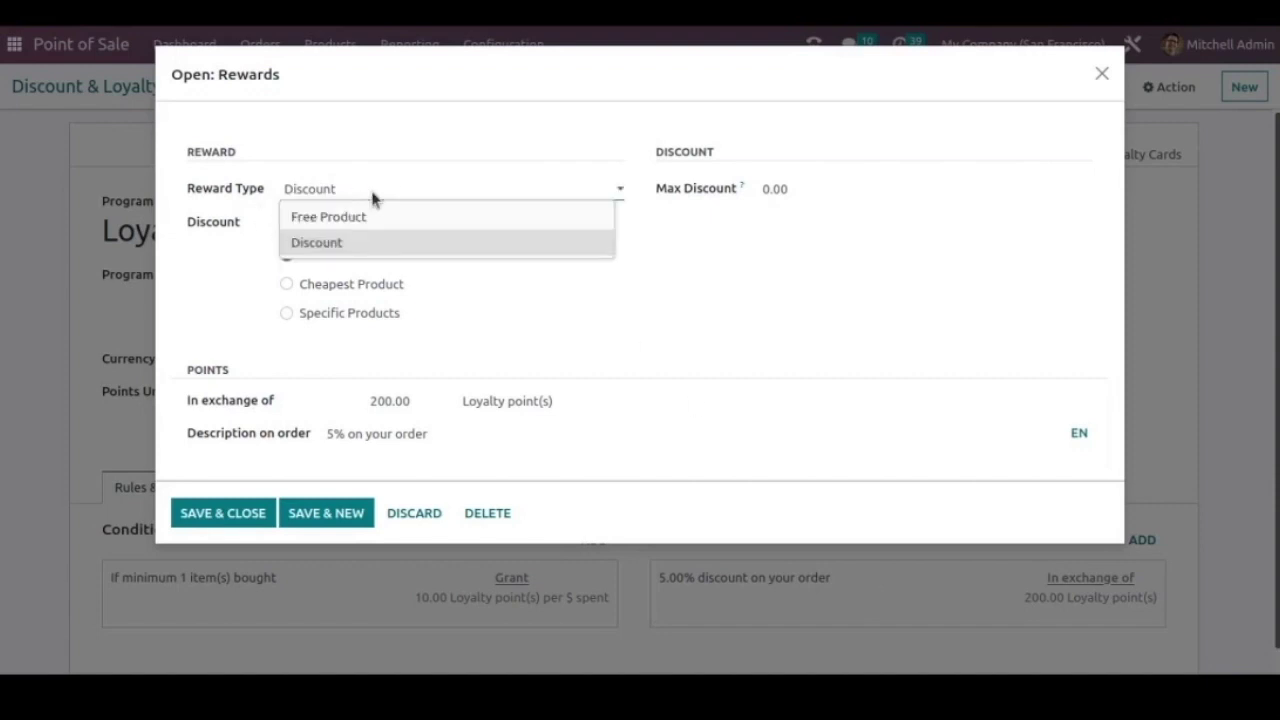
pyautogui.click(355, 243)
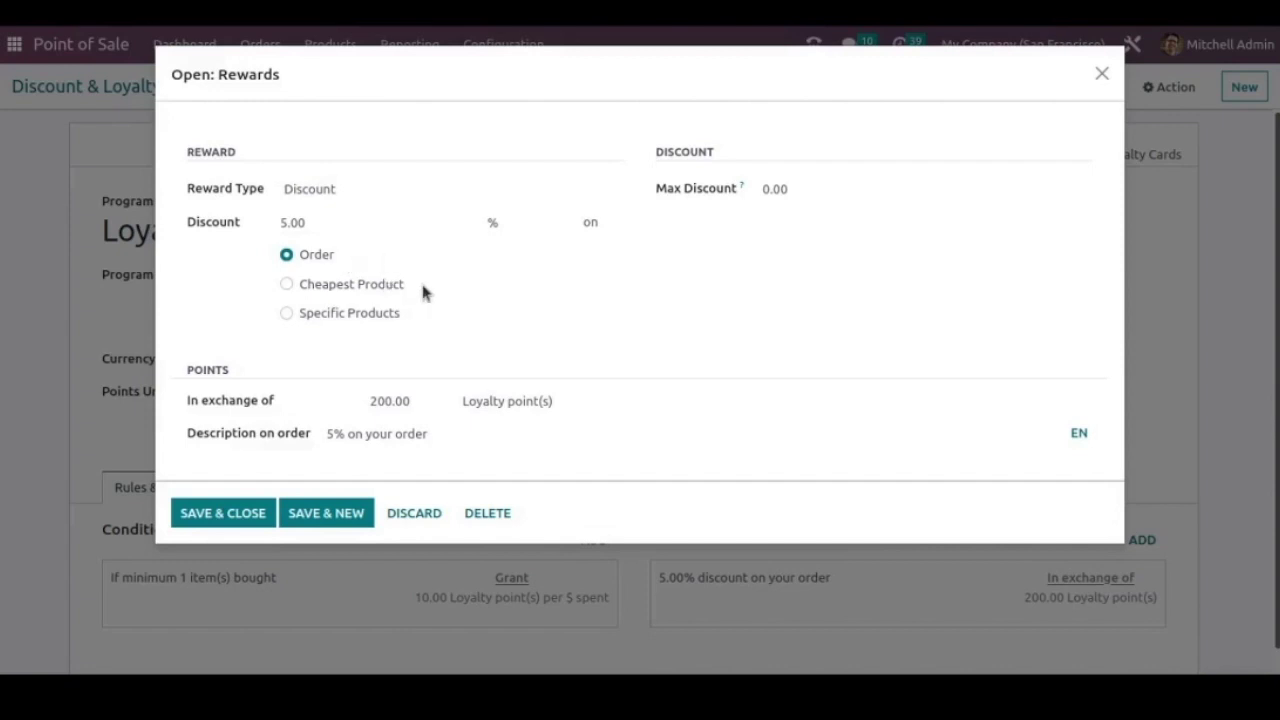
pyautogui.click(287, 314)
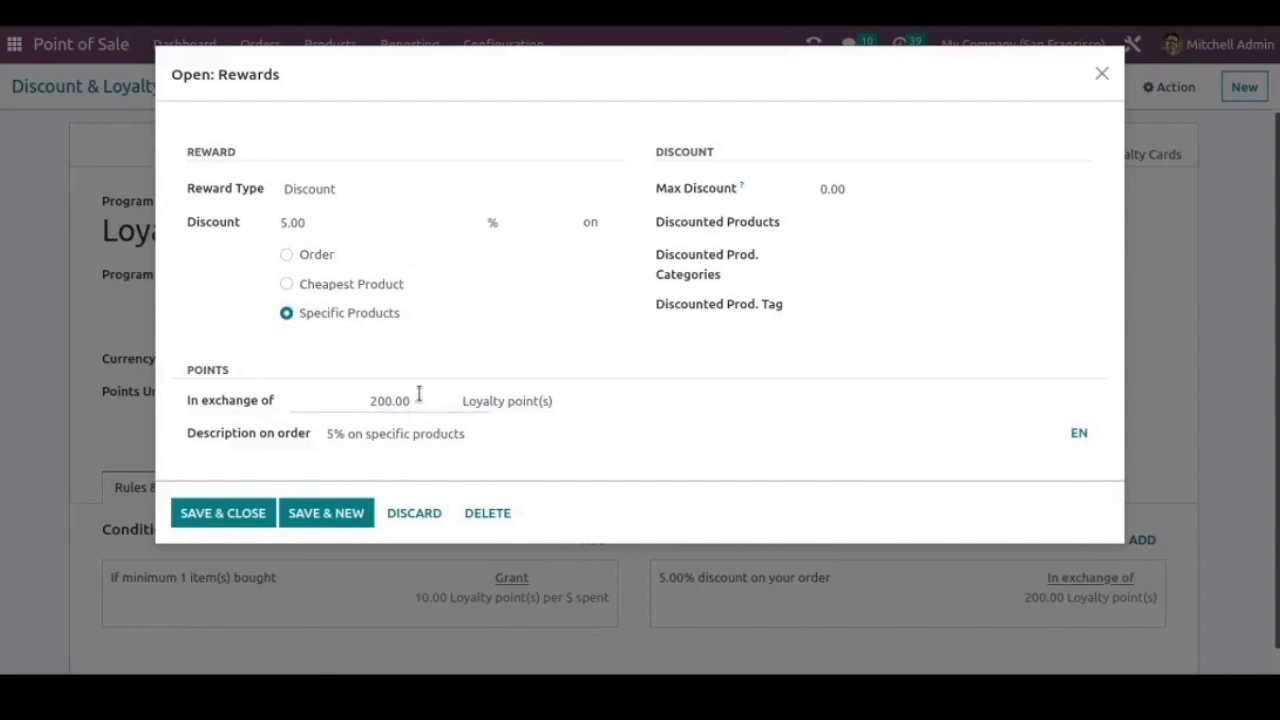
pyautogui.moveTo(420, 399); pyautogui.dragTo(323, 398)
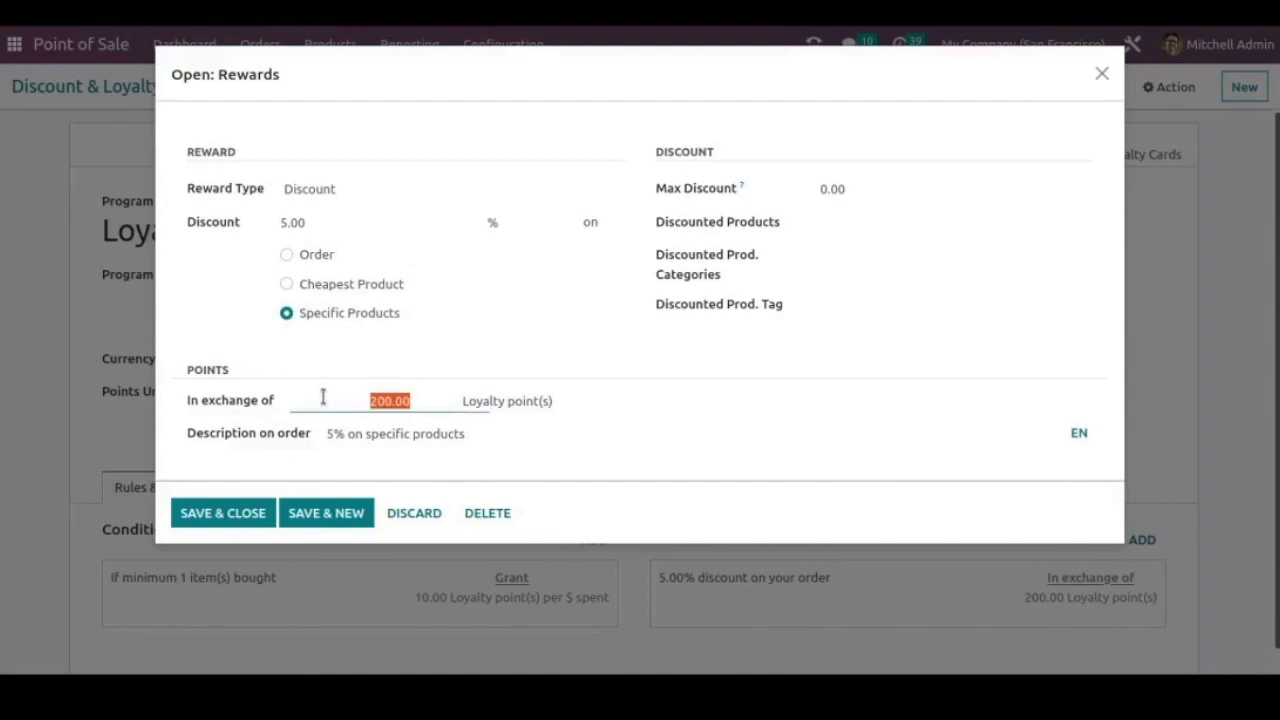
pyautogui.write('100')
# Set the reward to a 10% discount on the whole order and save it
pyautogui.click(350, 381)
pyautogui.click(323, 221)
pyautogui.moveTo(323, 221); pyautogui.dragTo(253, 213)
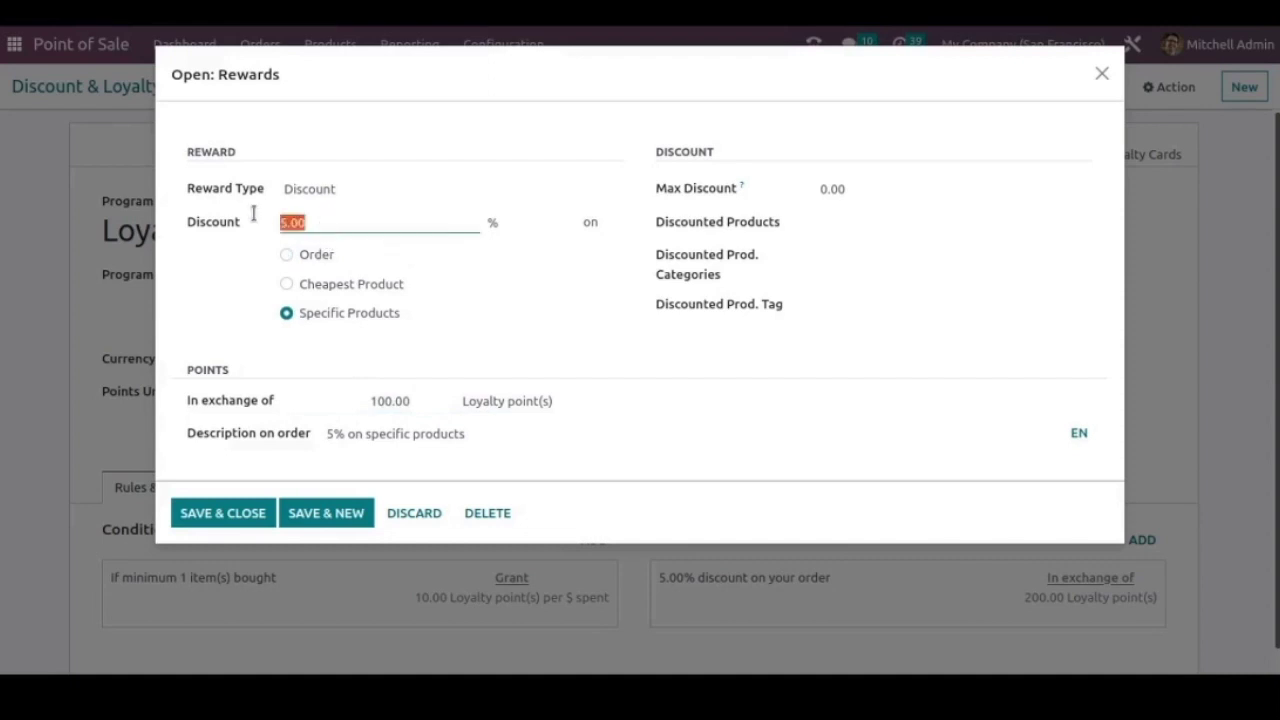
pyautogui.write('10')
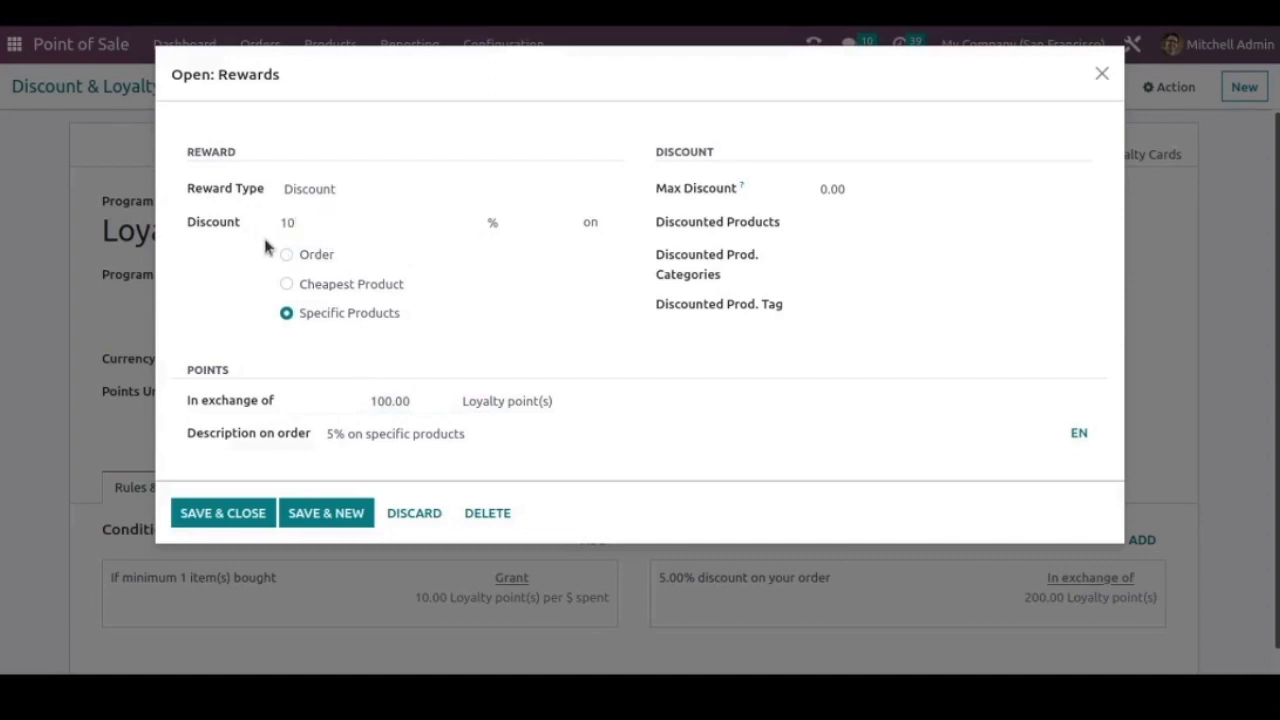
pyautogui.click(343, 249)
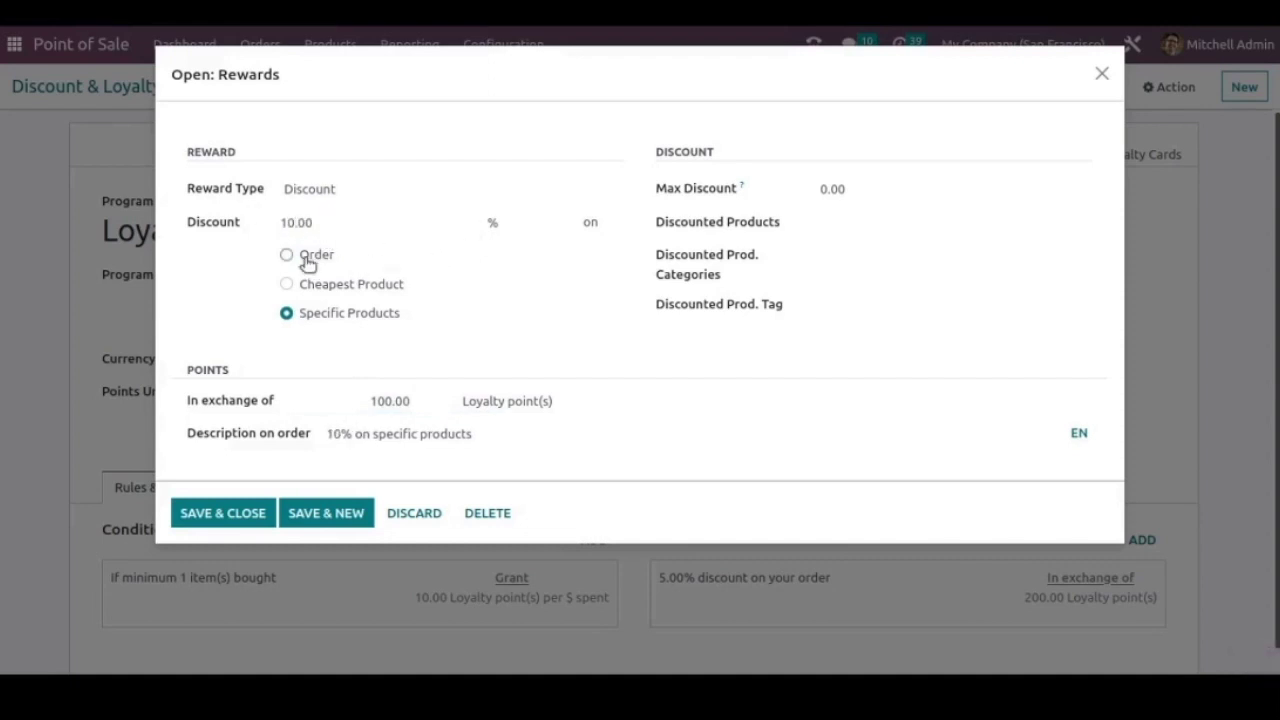
pyautogui.click(308, 263)
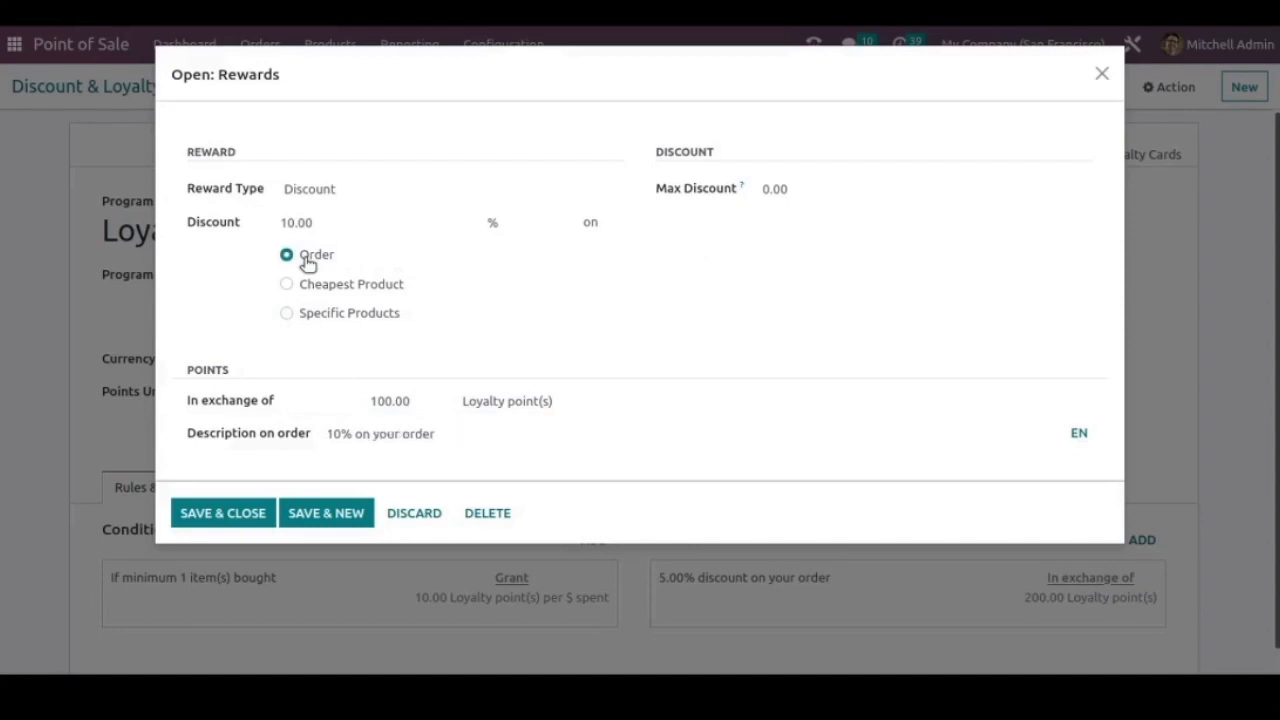
pyautogui.click(228, 514)
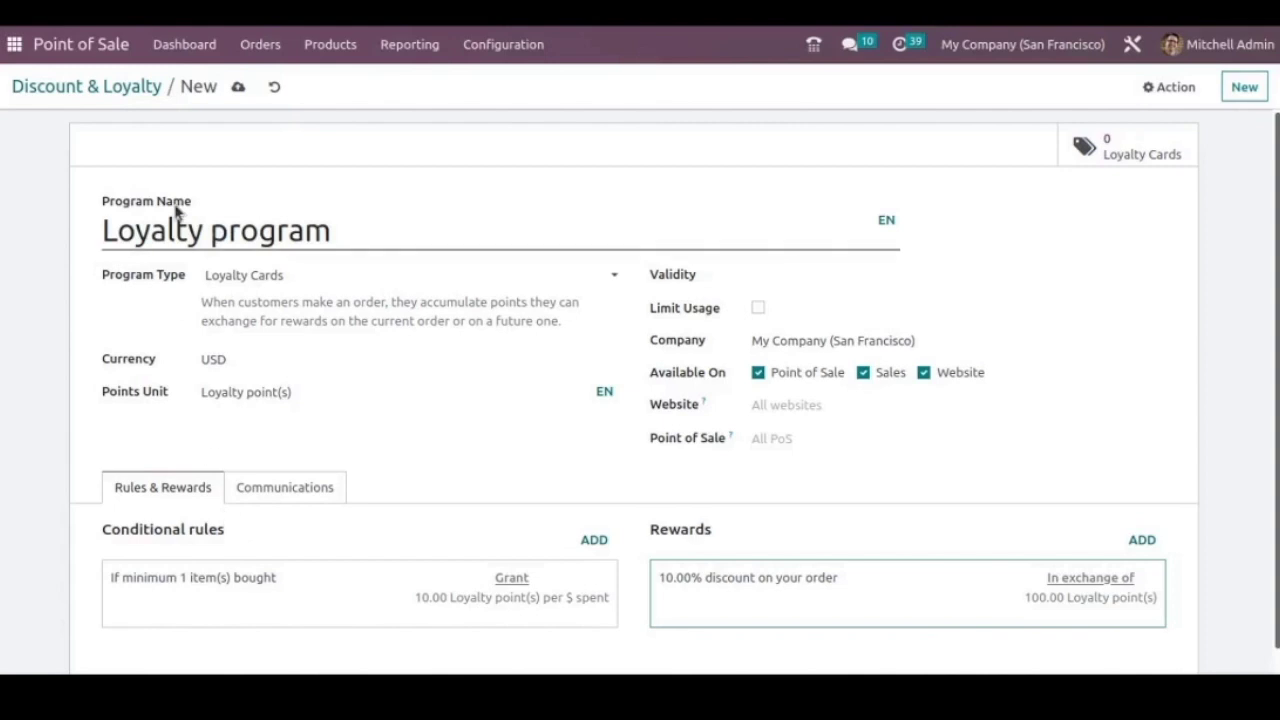
# Save the Loyalty program and resume selling in the Shop point-of-sale session
pyautogui.click(238, 88)
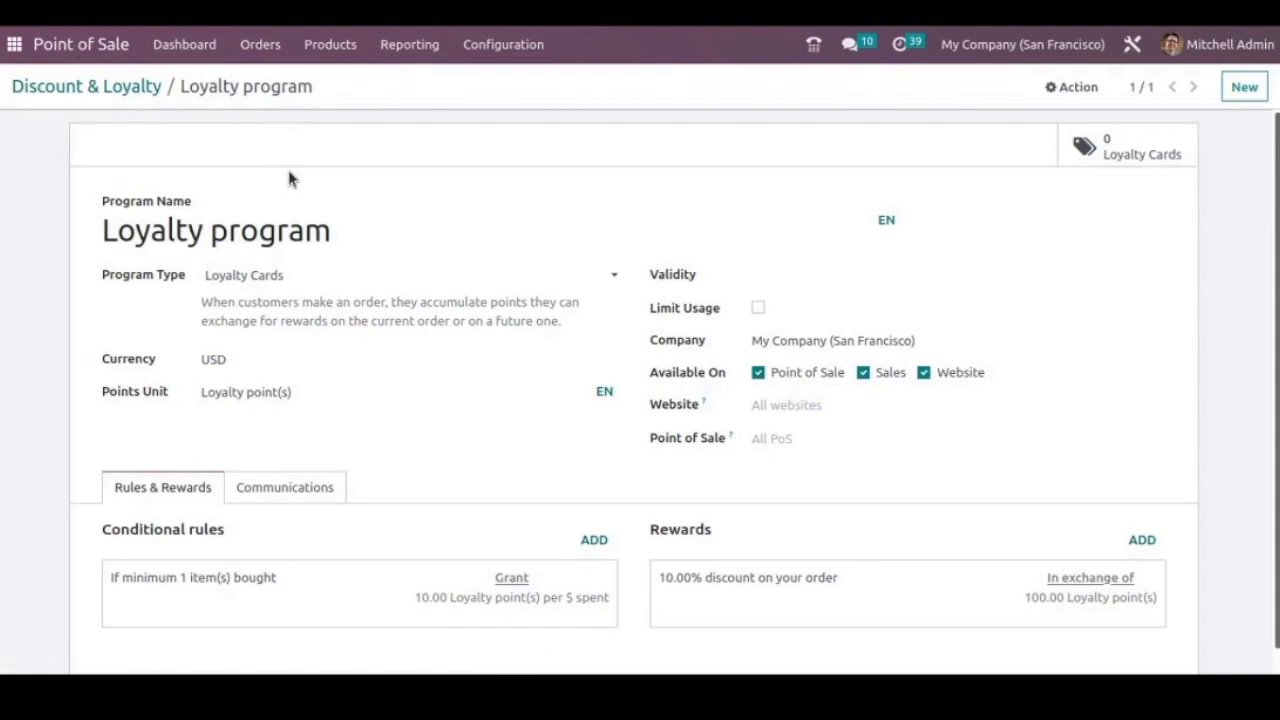
pyautogui.click(73, 49)
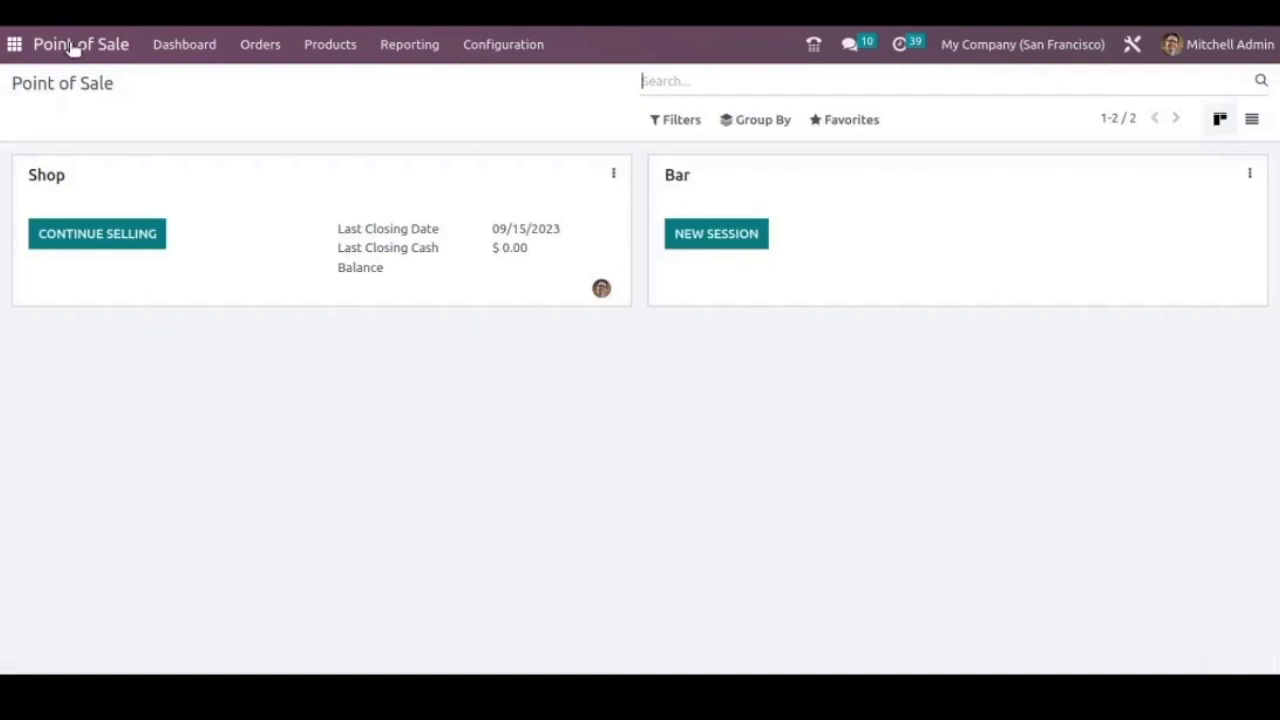
pyautogui.click(93, 232)
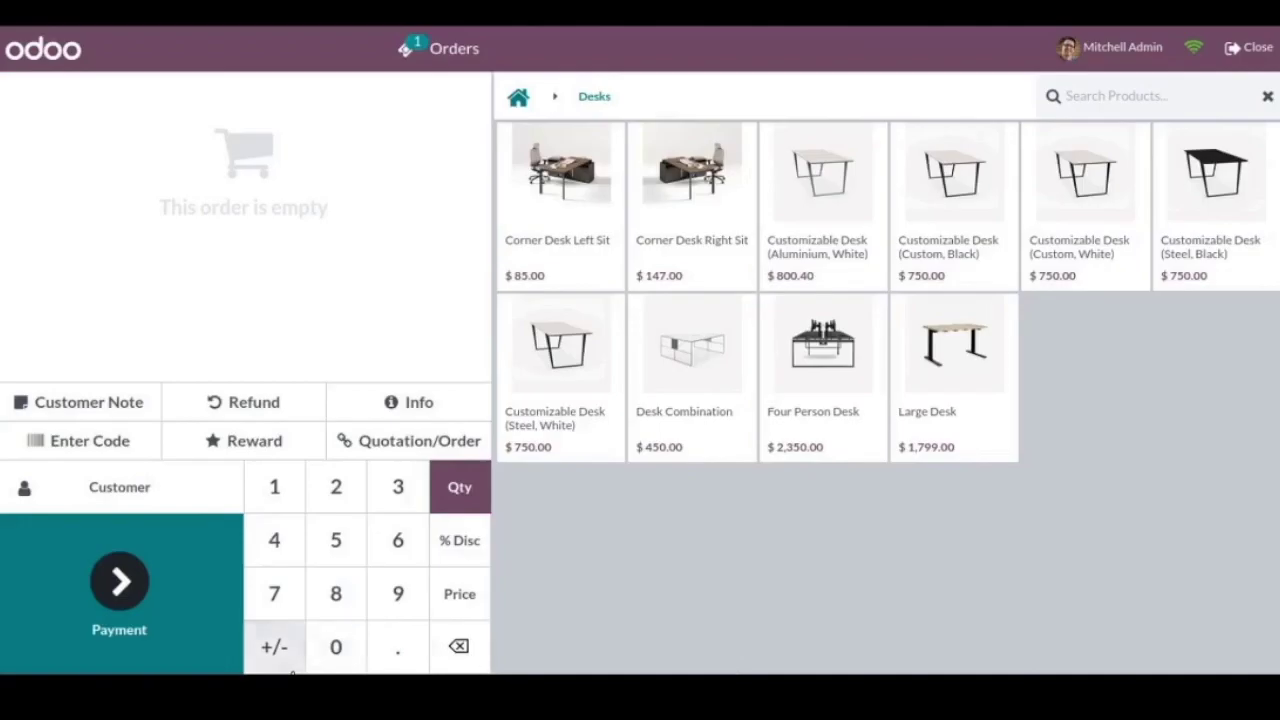
# Order Corner Desk Right Sit for a customer, apply the 10% loyalty reward, and proceed to the $132.30 payment
pyautogui.click(700, 185)
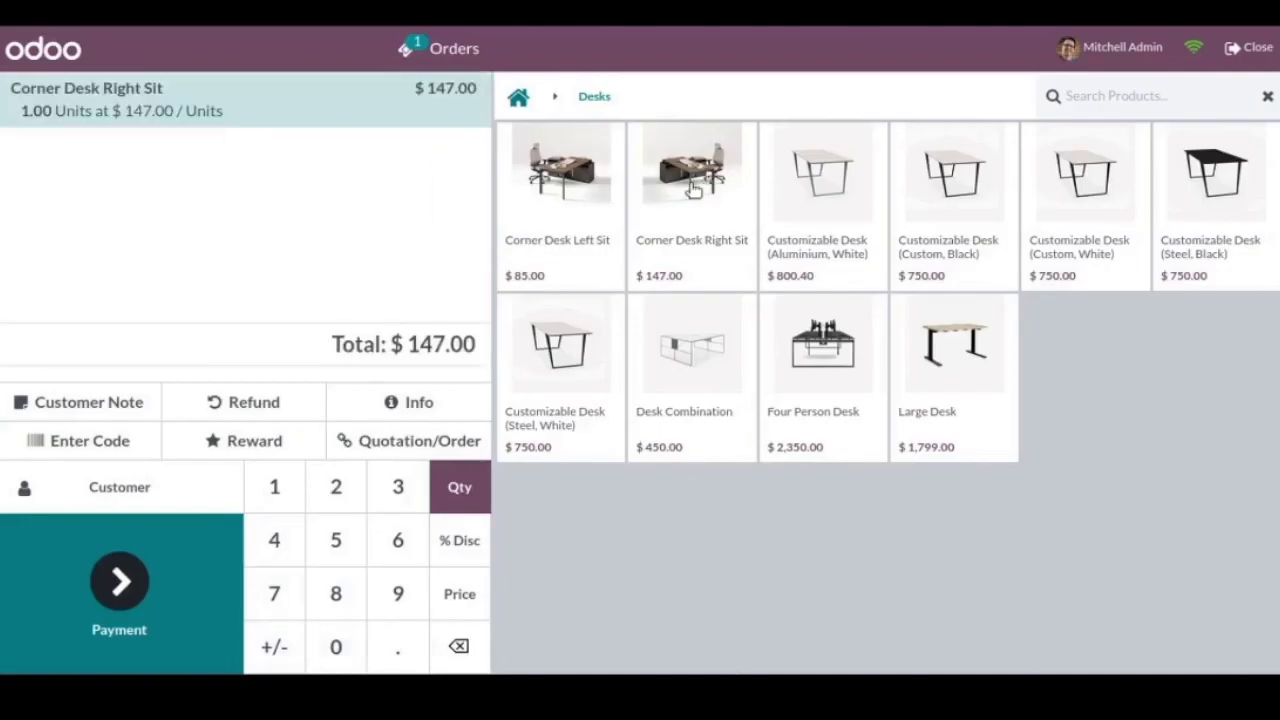
pyautogui.click(120, 487)
pyautogui.click(75, 460)
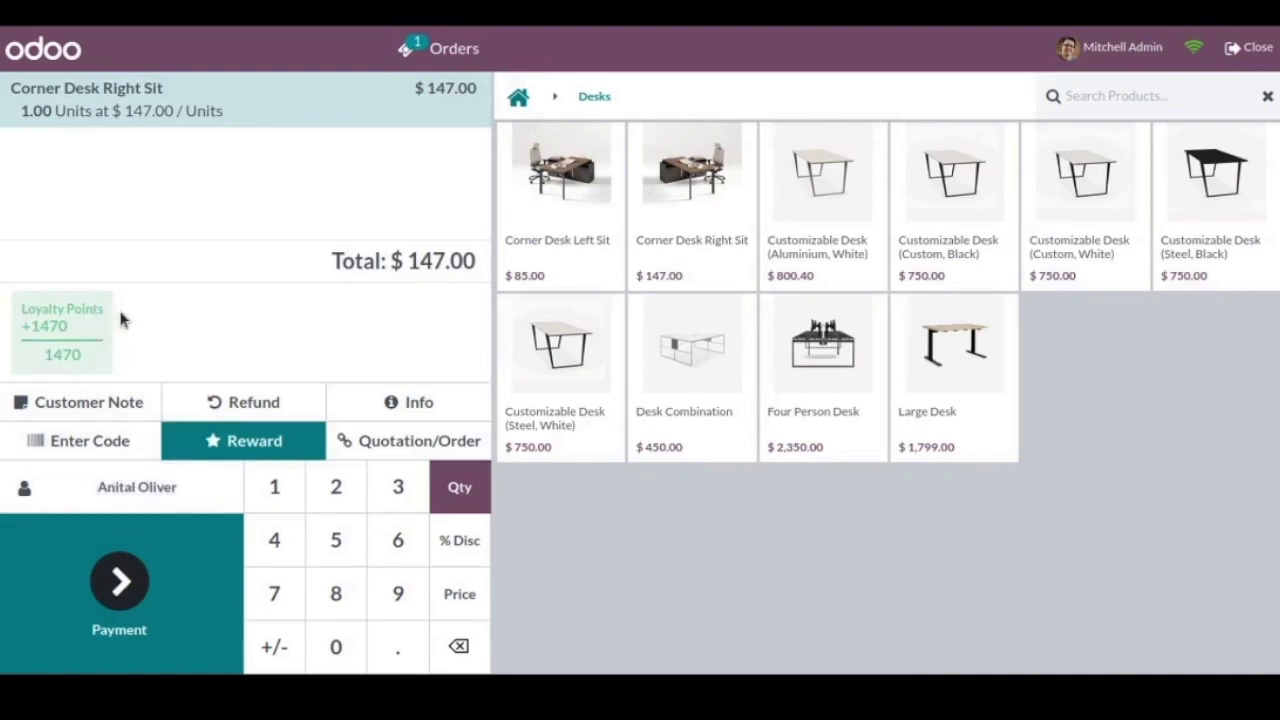
pyautogui.click(271, 450)
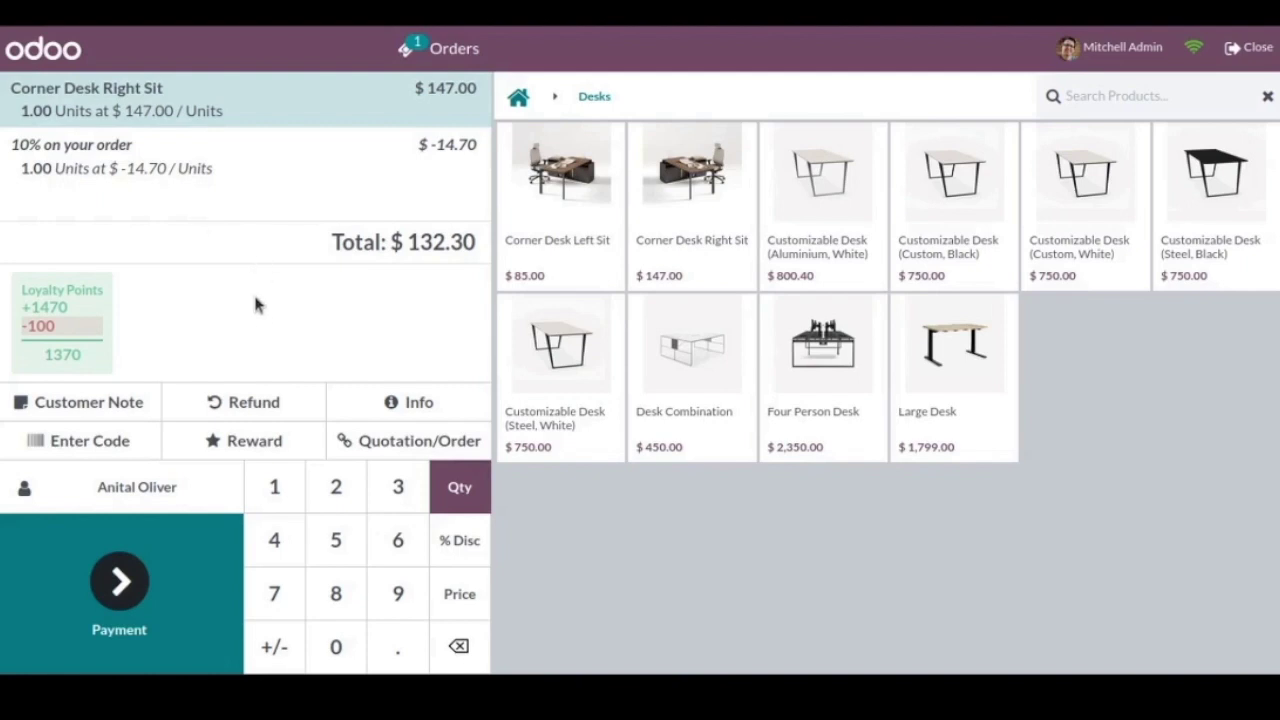
pyautogui.click(128, 580)
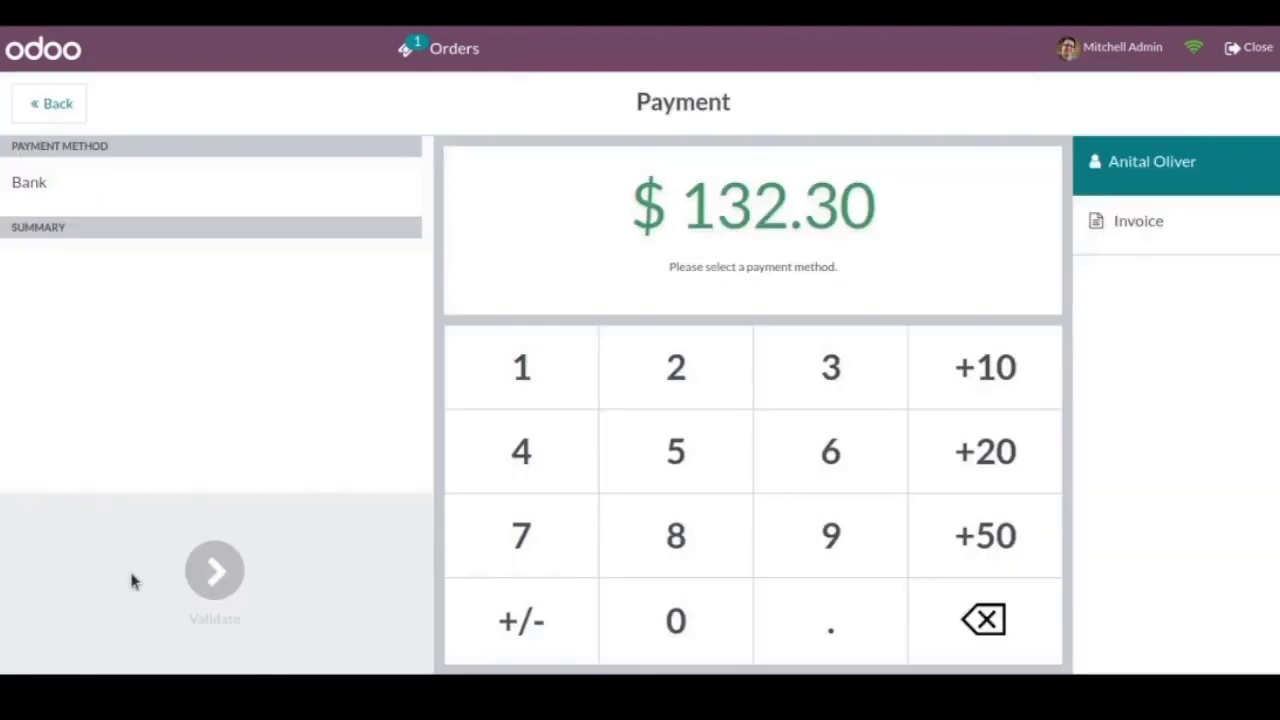
# Pay $132.30 by Bank and confirm the receipt shows 1470 points won and 100 spent
pyautogui.click(100, 201)
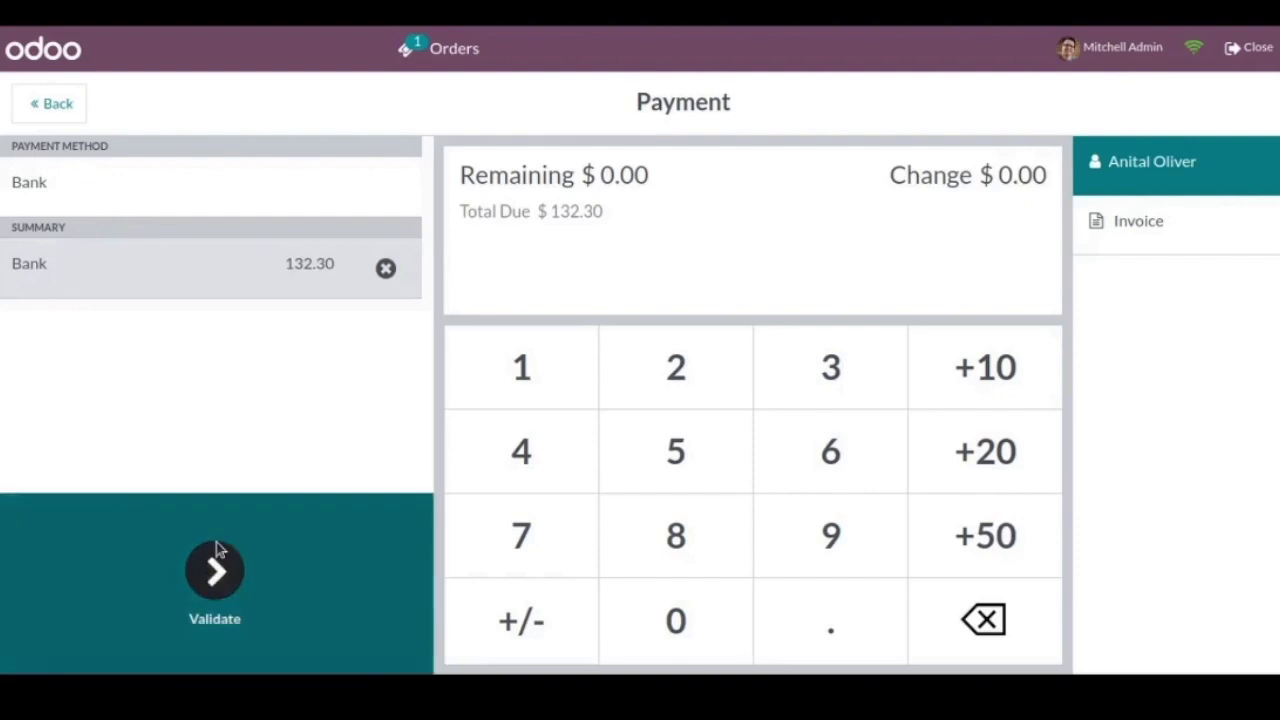
pyautogui.click(216, 550)
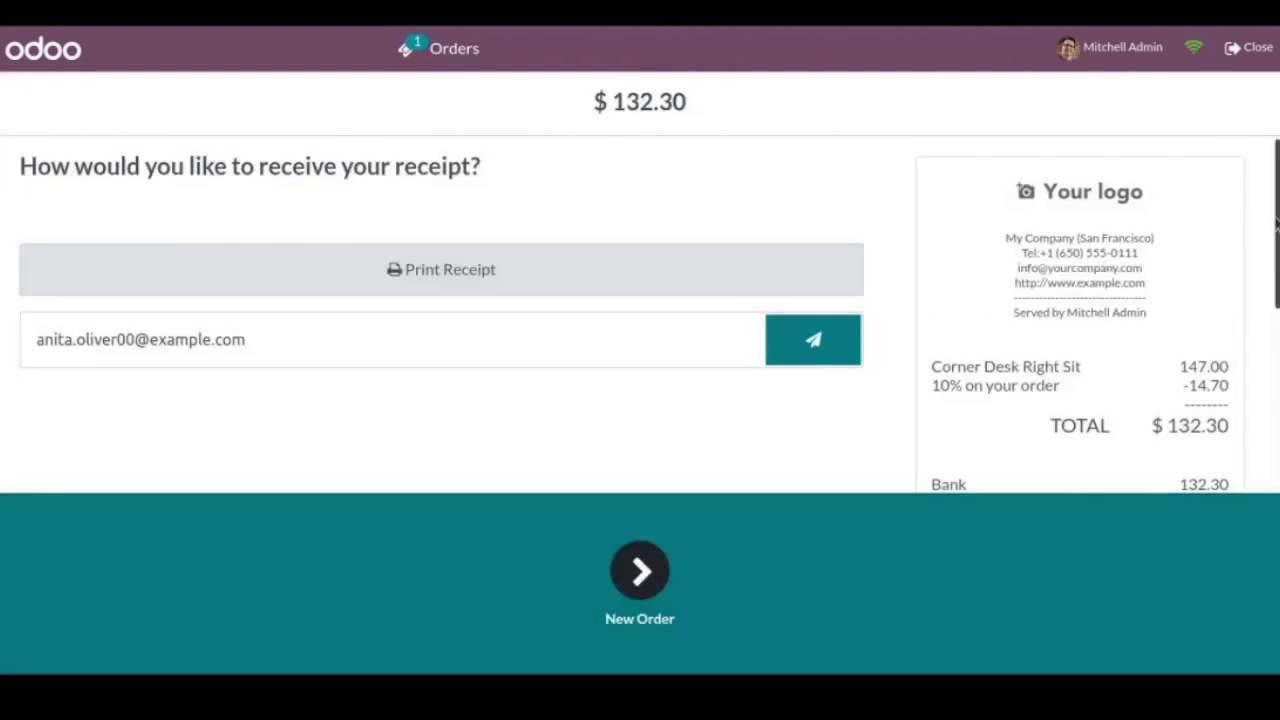
pyautogui.scroll(-1, 1277, 223)
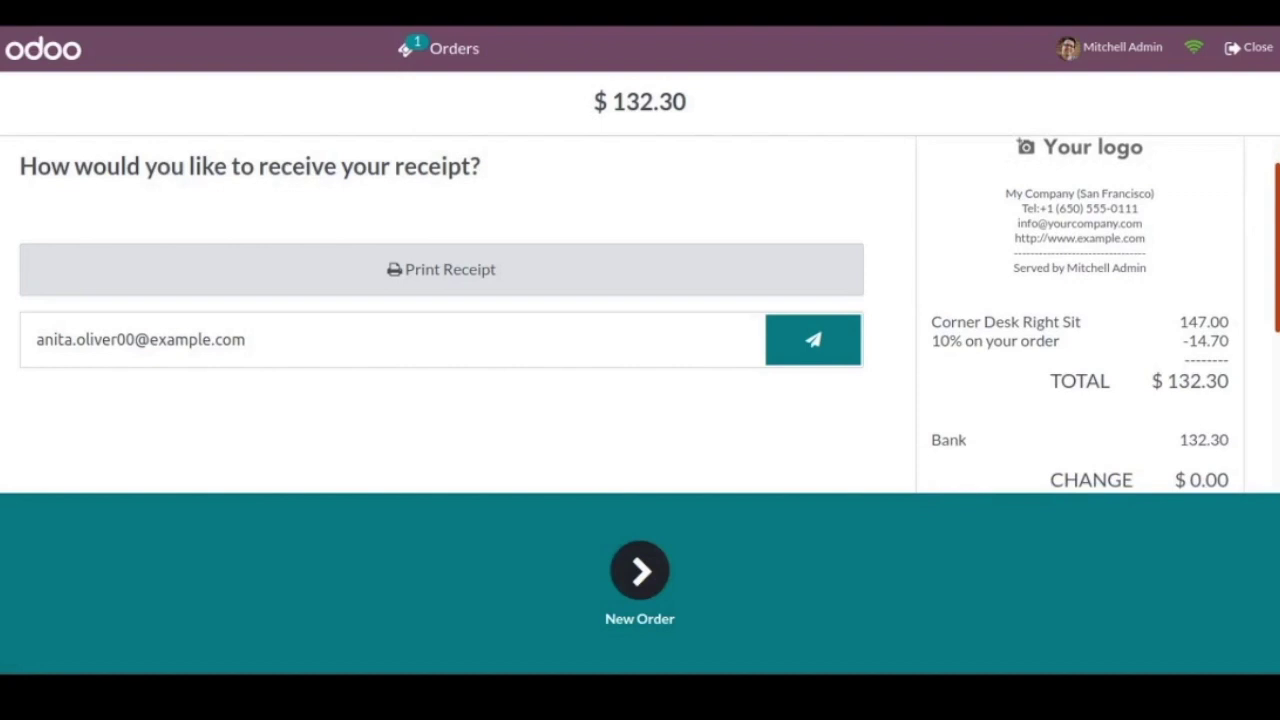
pyautogui.scroll(-1, 1080, 310)
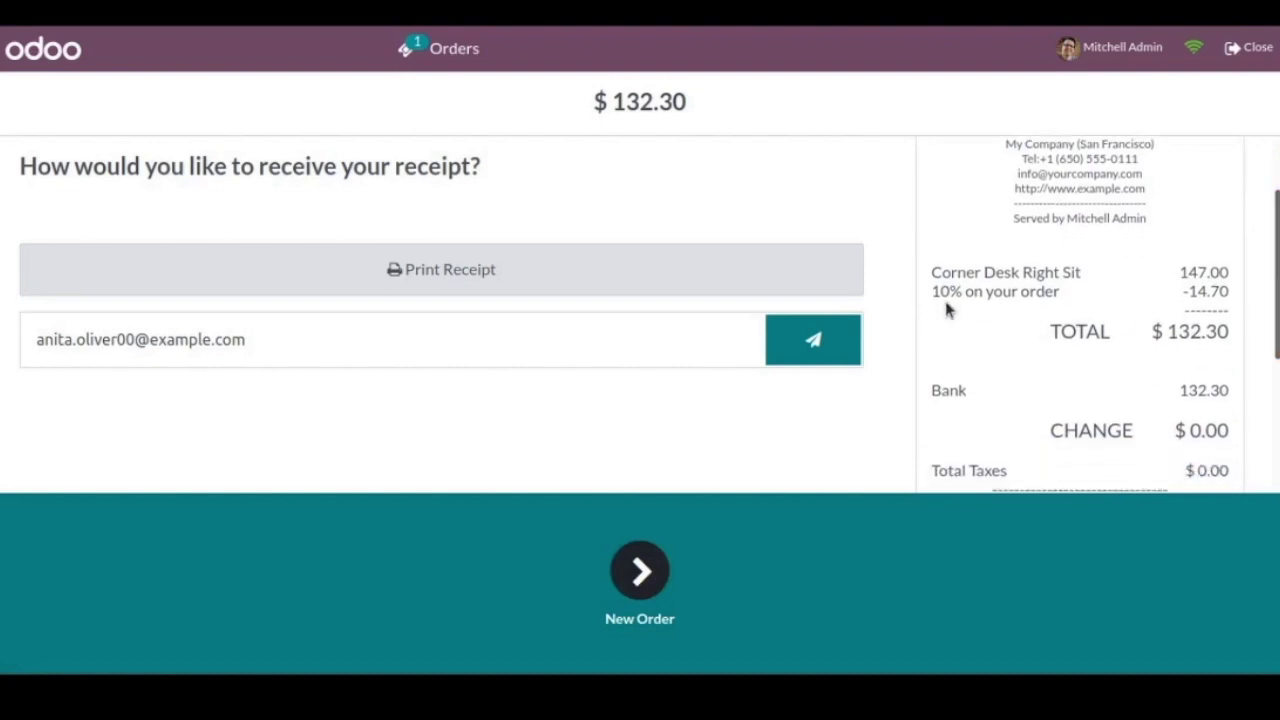
pyautogui.scroll(-1, 1277, 270)
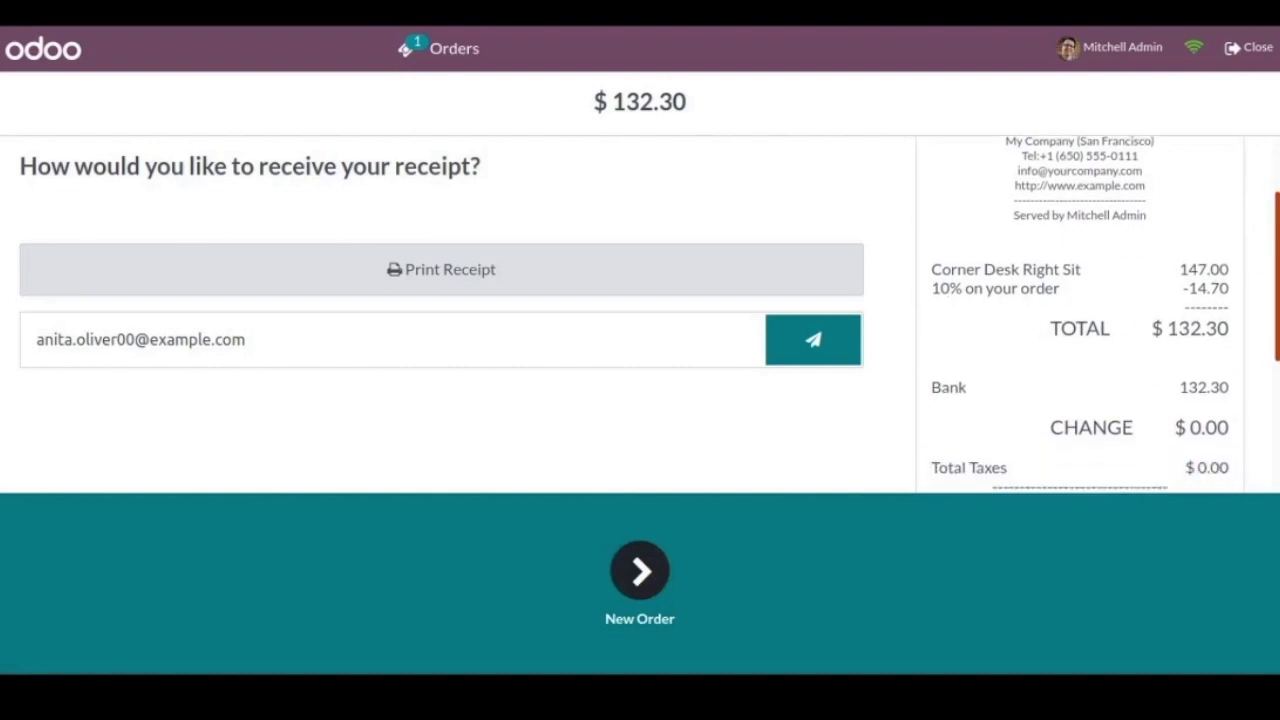
pyautogui.moveTo(1277, 287); pyautogui.dragTo(1265, 410)
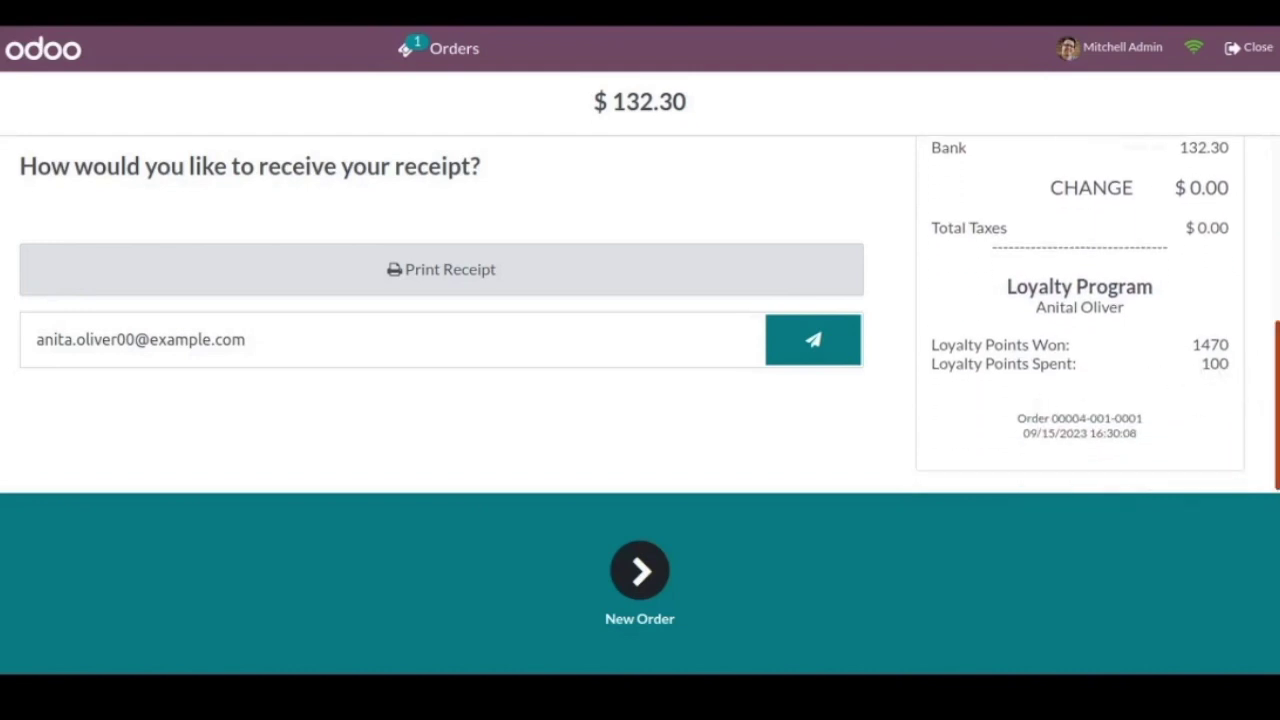
pyautogui.scroll(3, 1276, 400)
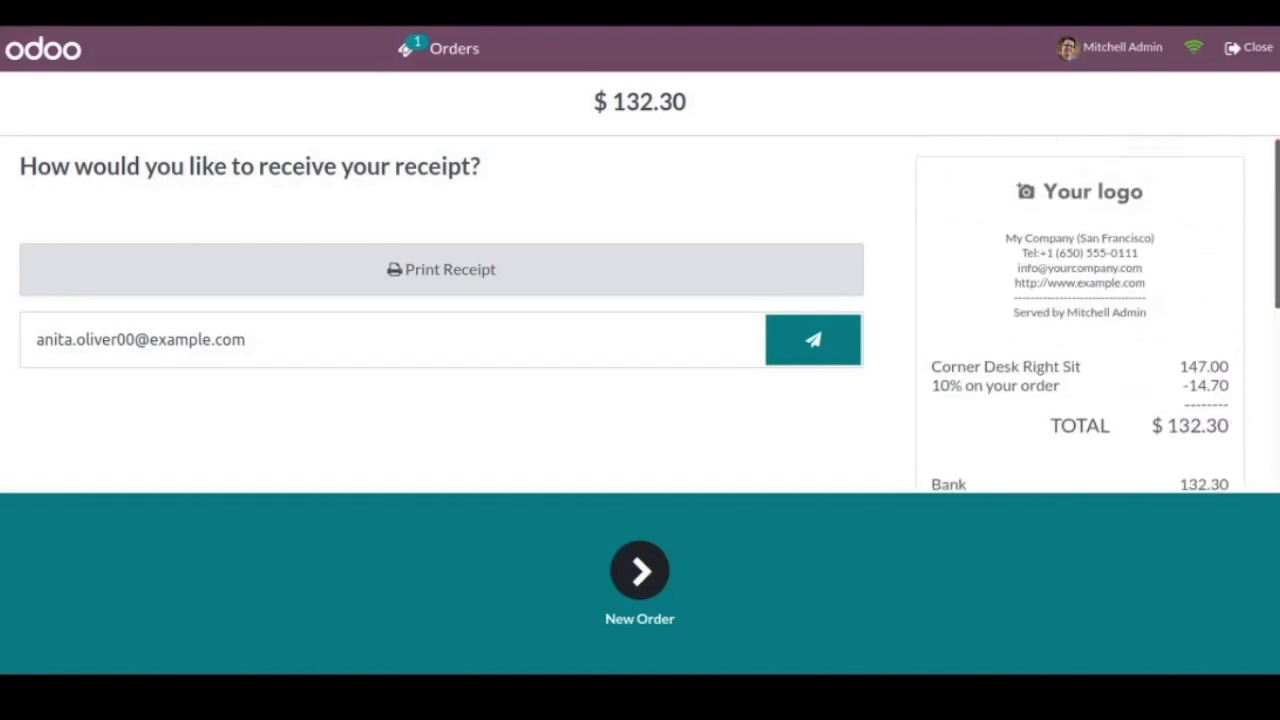